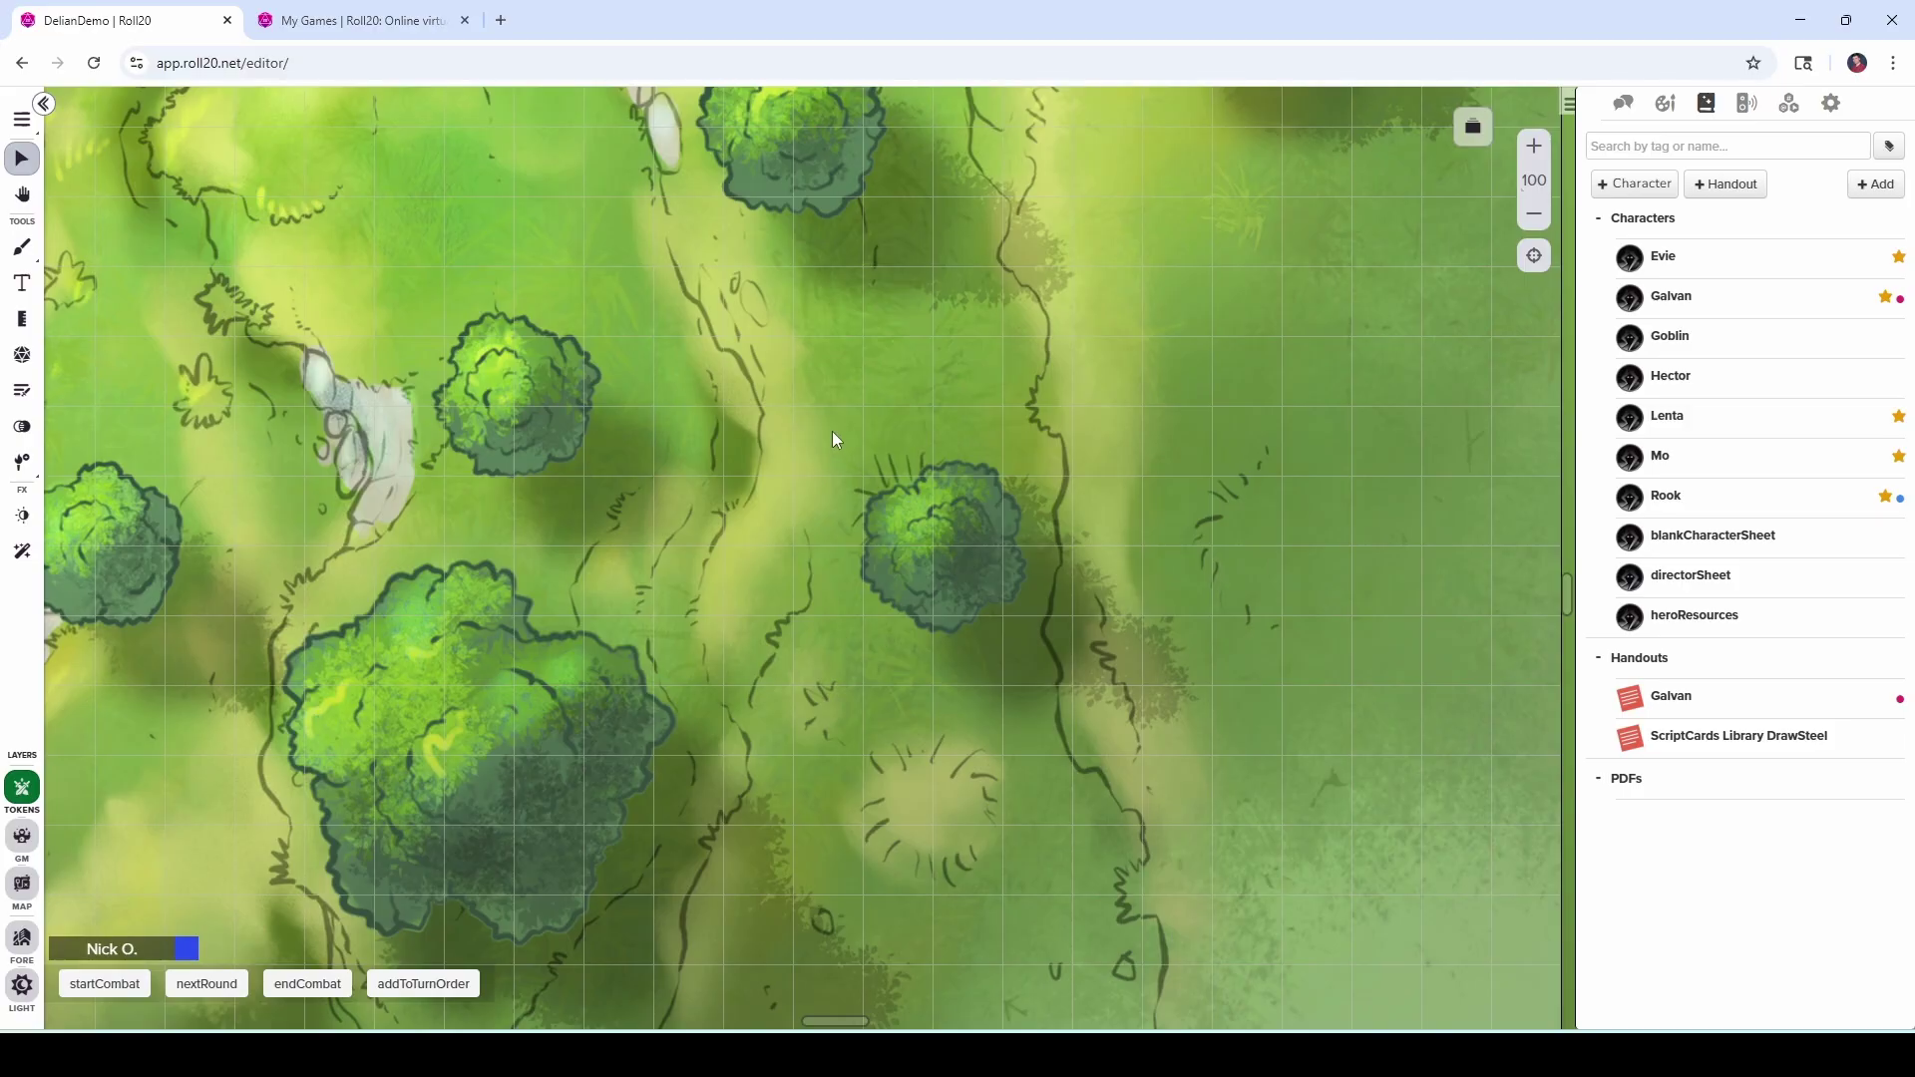
Place the party's tokens as a group near the centre of the forest map.
right_click(836, 440)
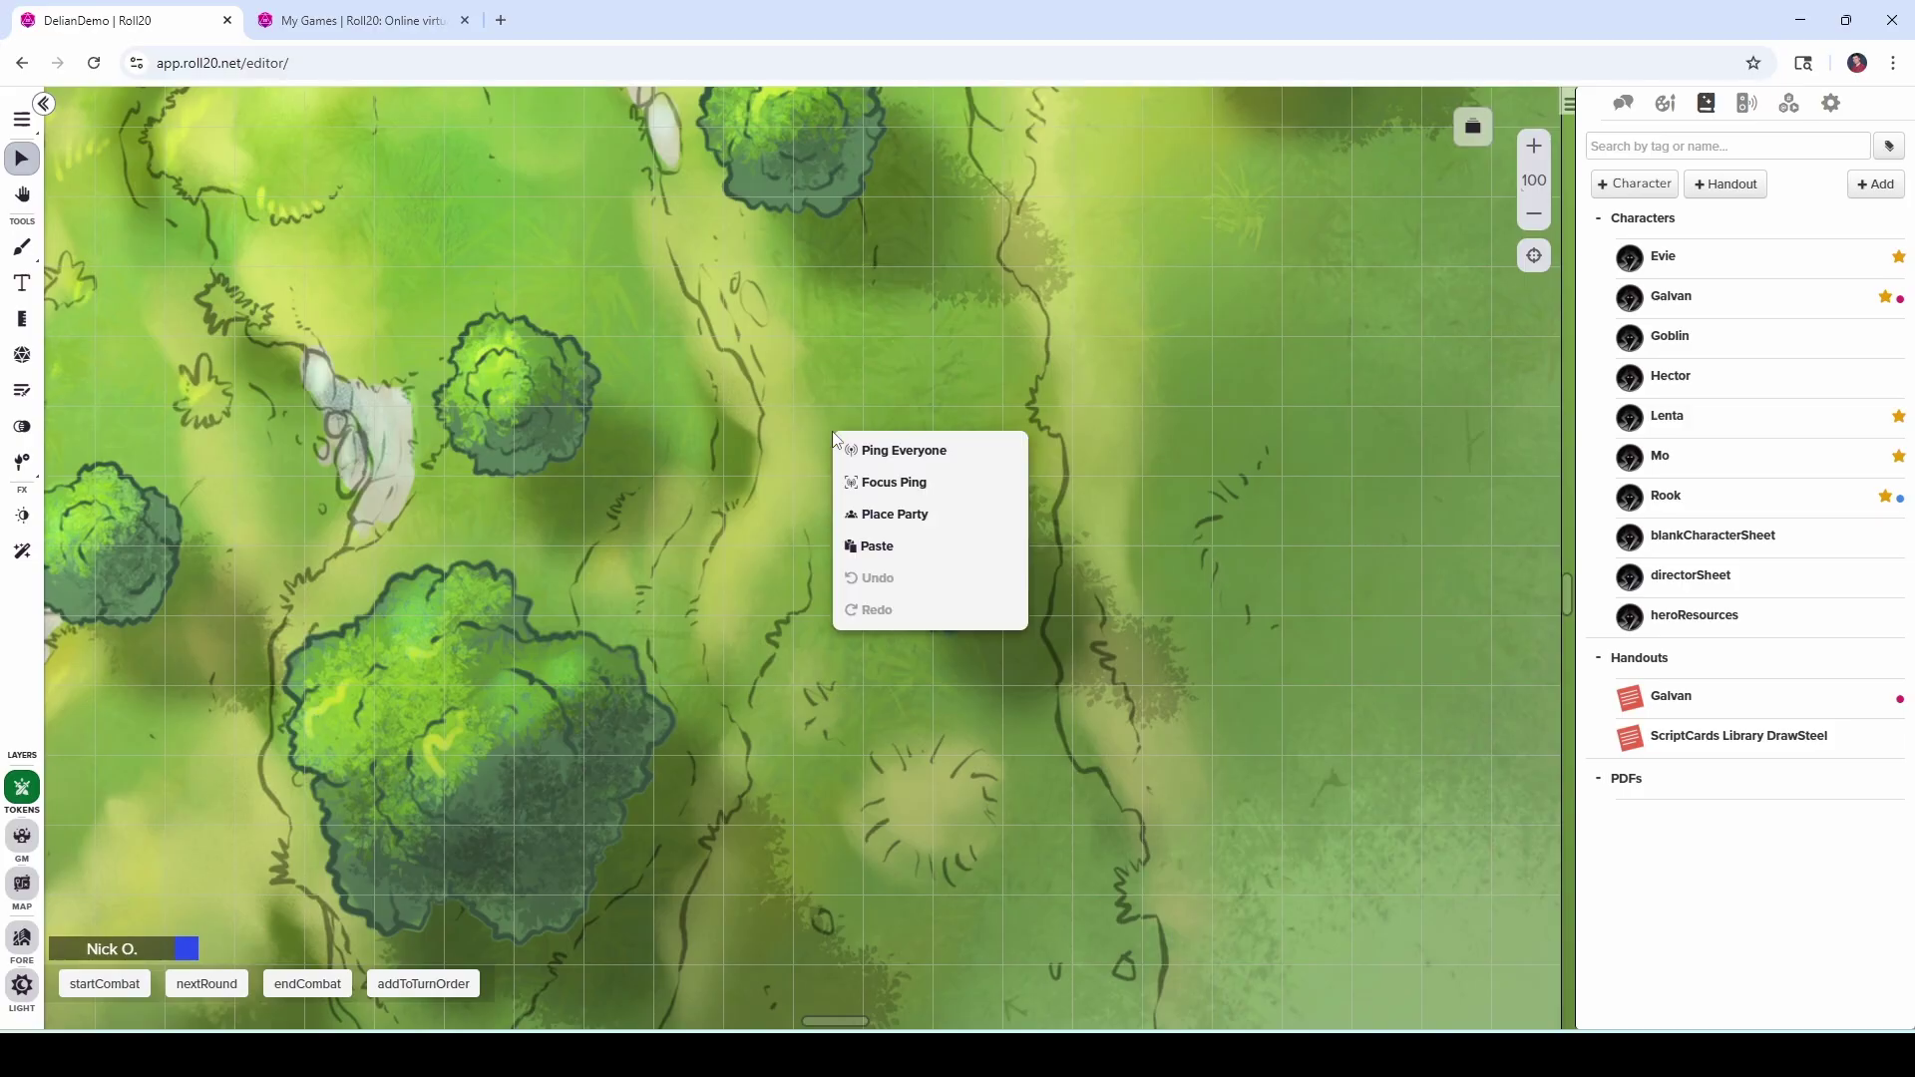
left_click(916, 515)
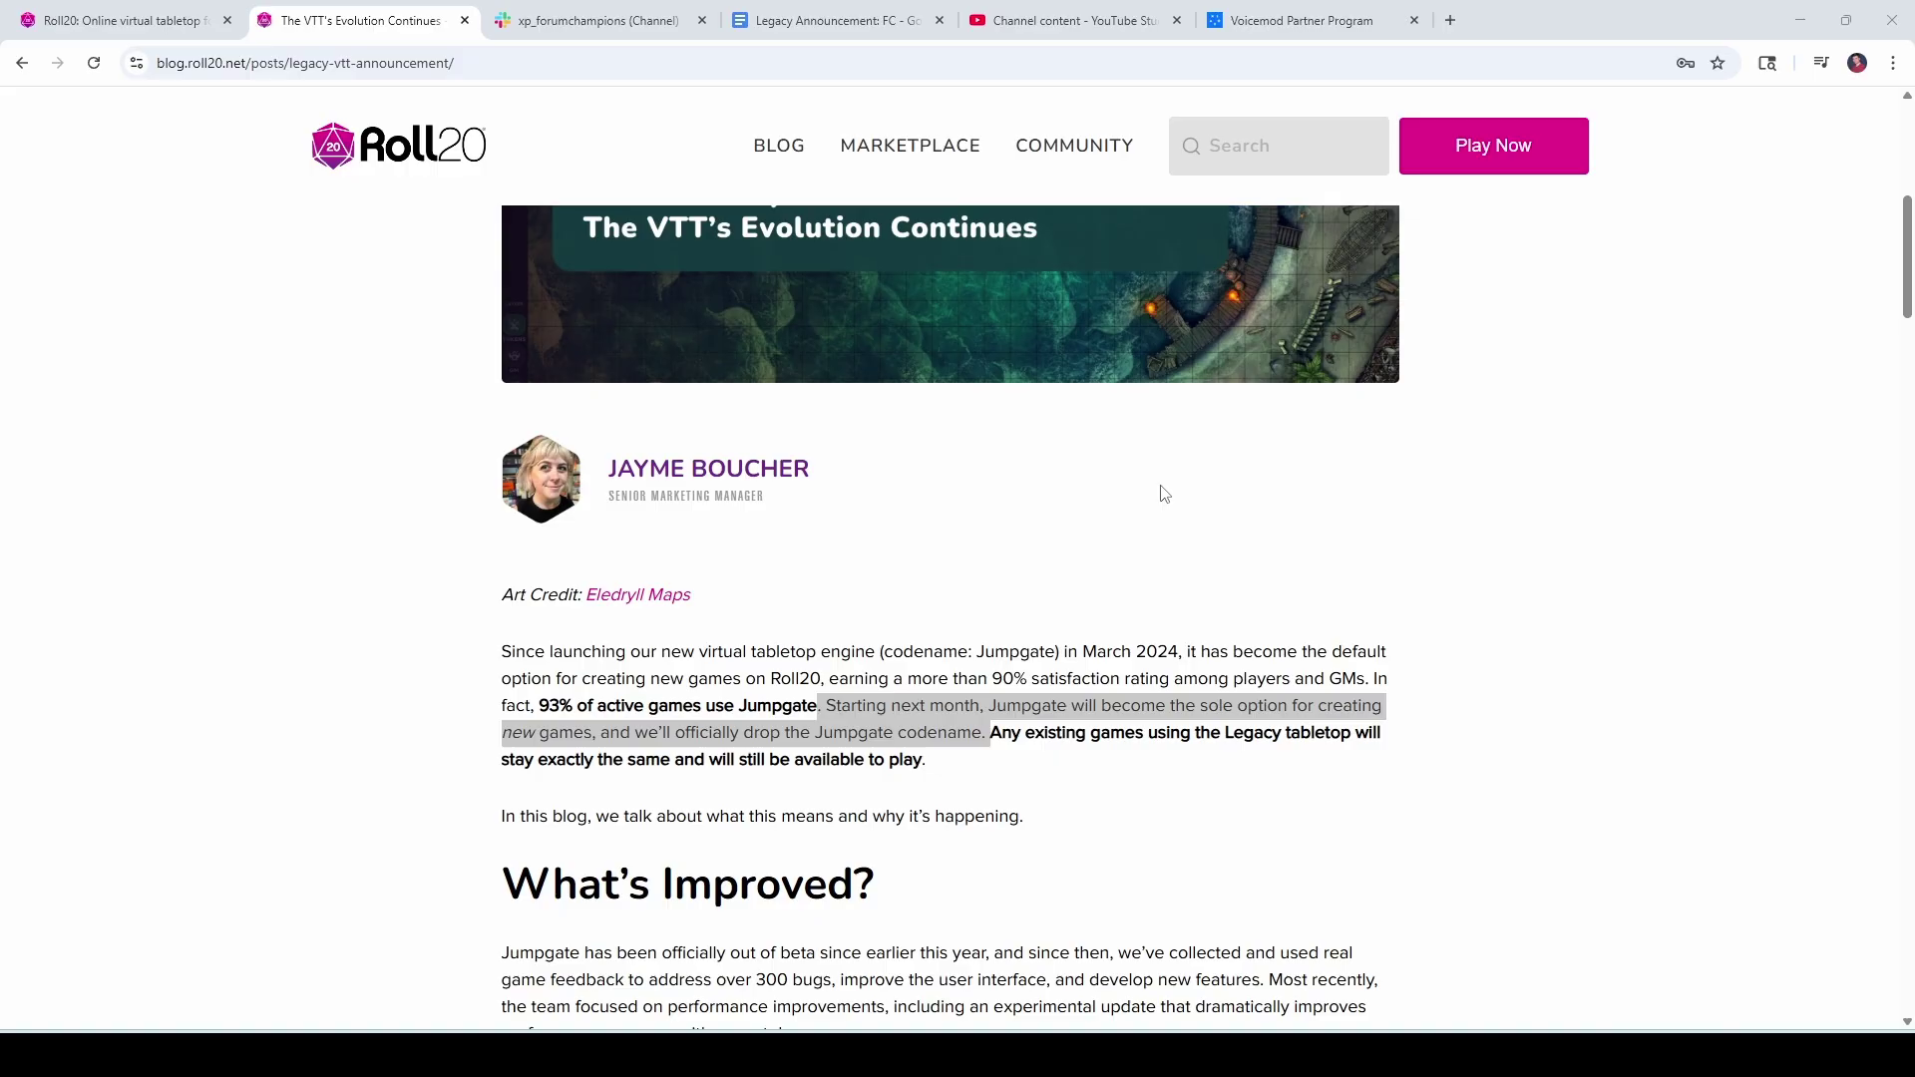
Highlight the blog sentence saying Jumpgate becomes the only option for new games.
left_click_drag(826, 705, 982, 732)
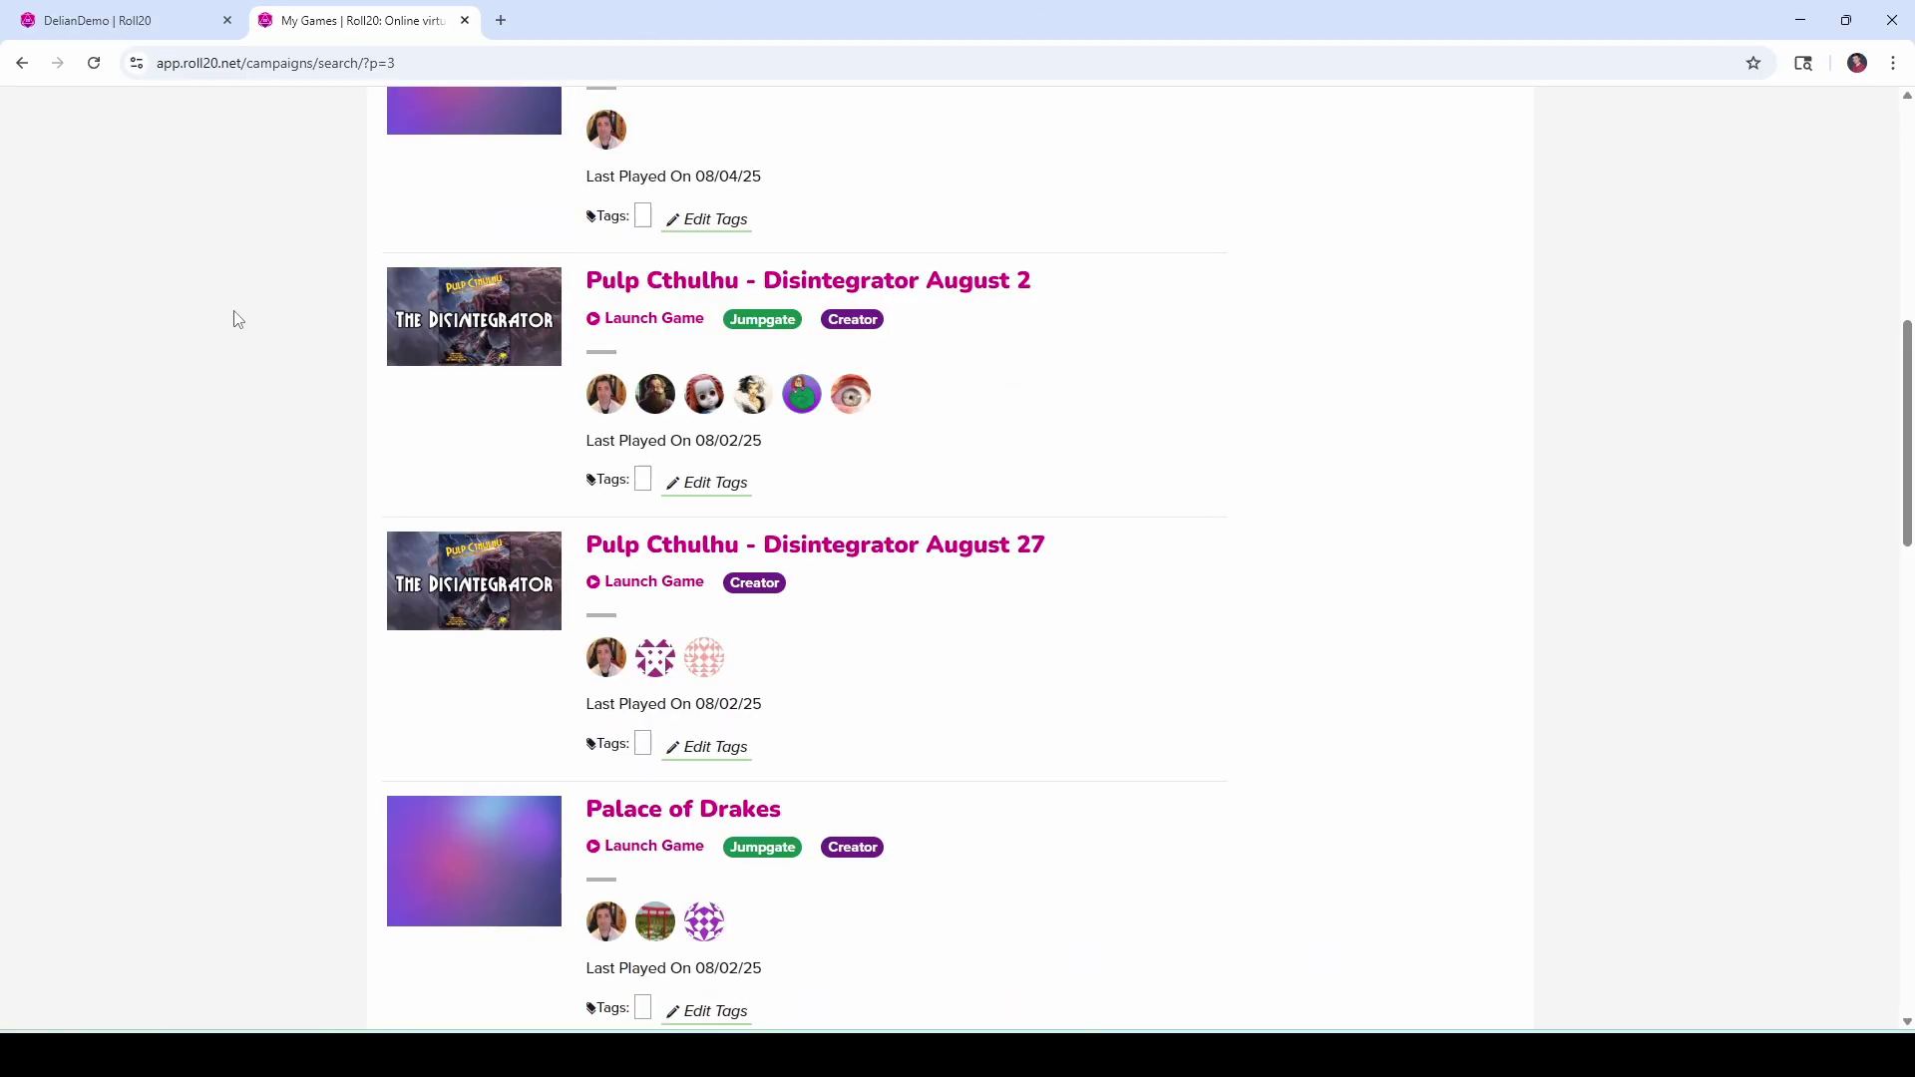
Return to the DelianDemo editor and make TokenPage the active page.
left_click(132, 23)
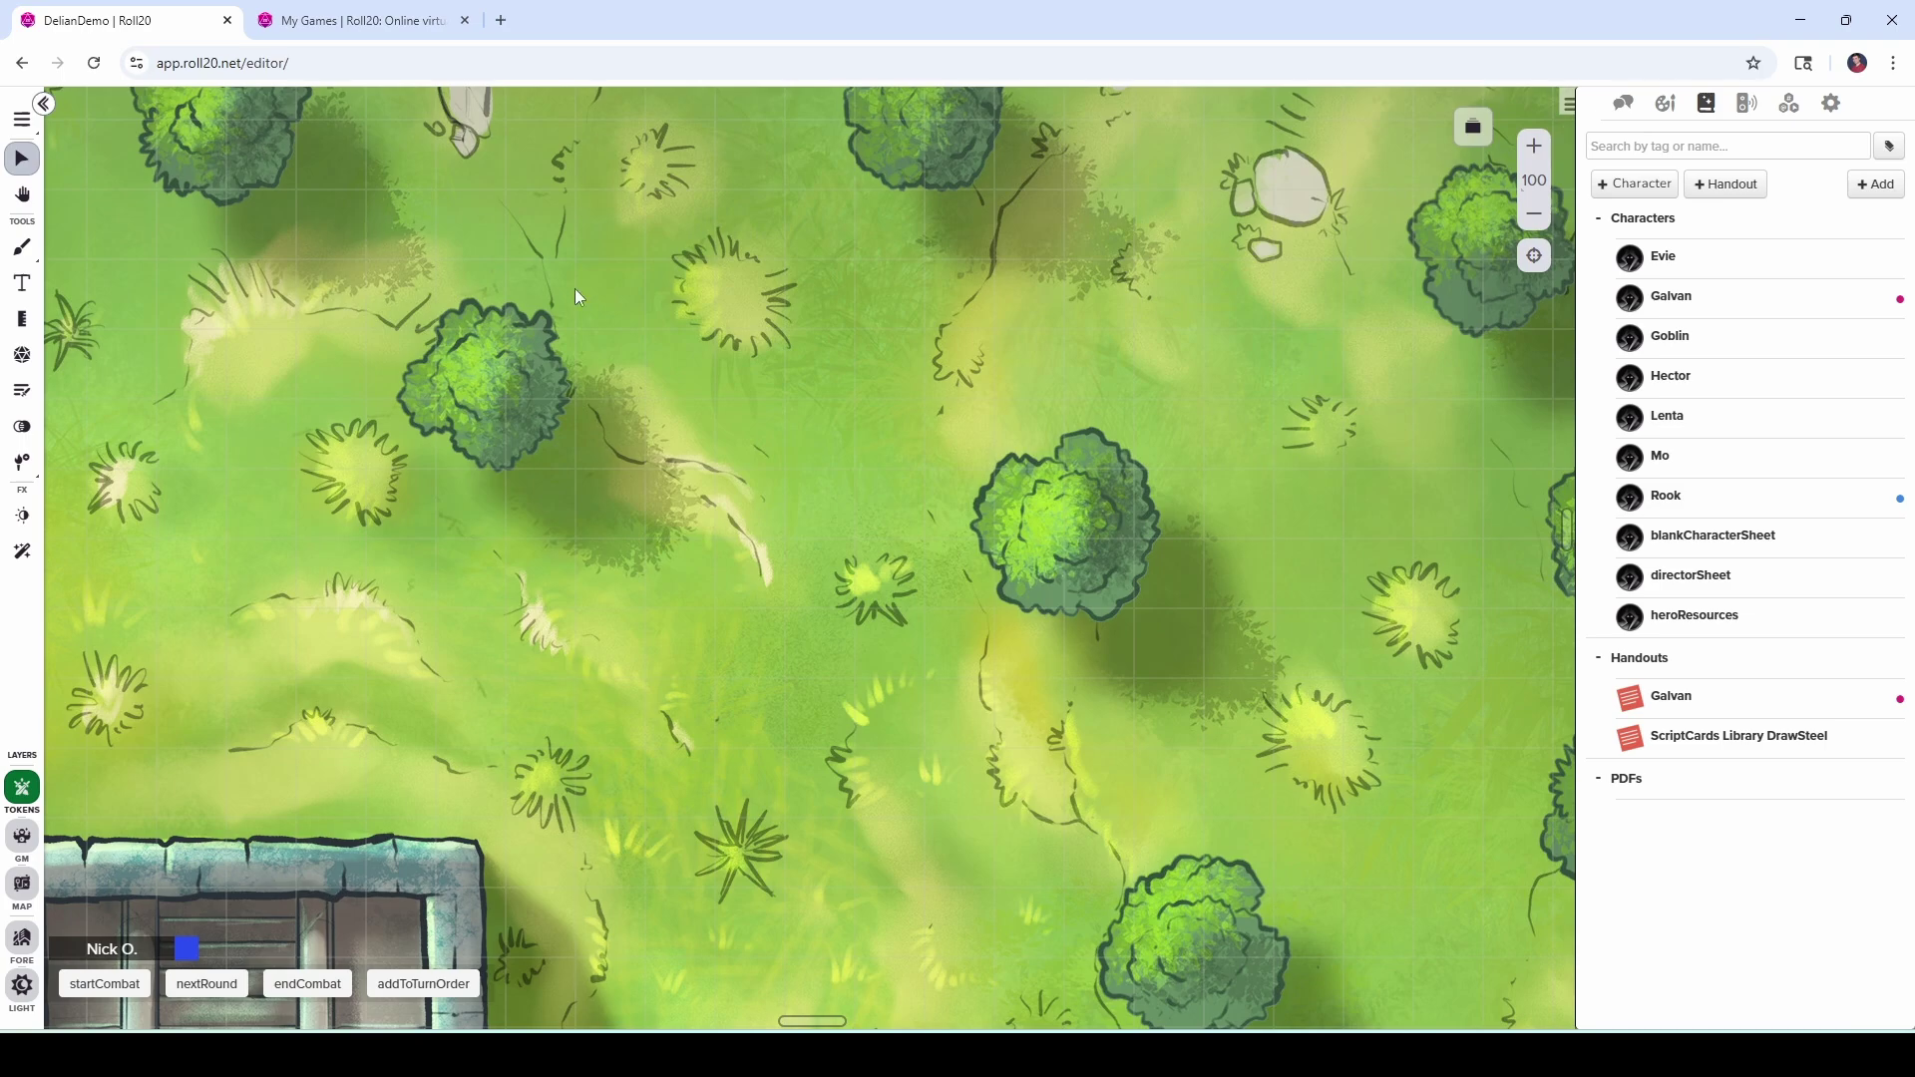
left_click(1457, 133)
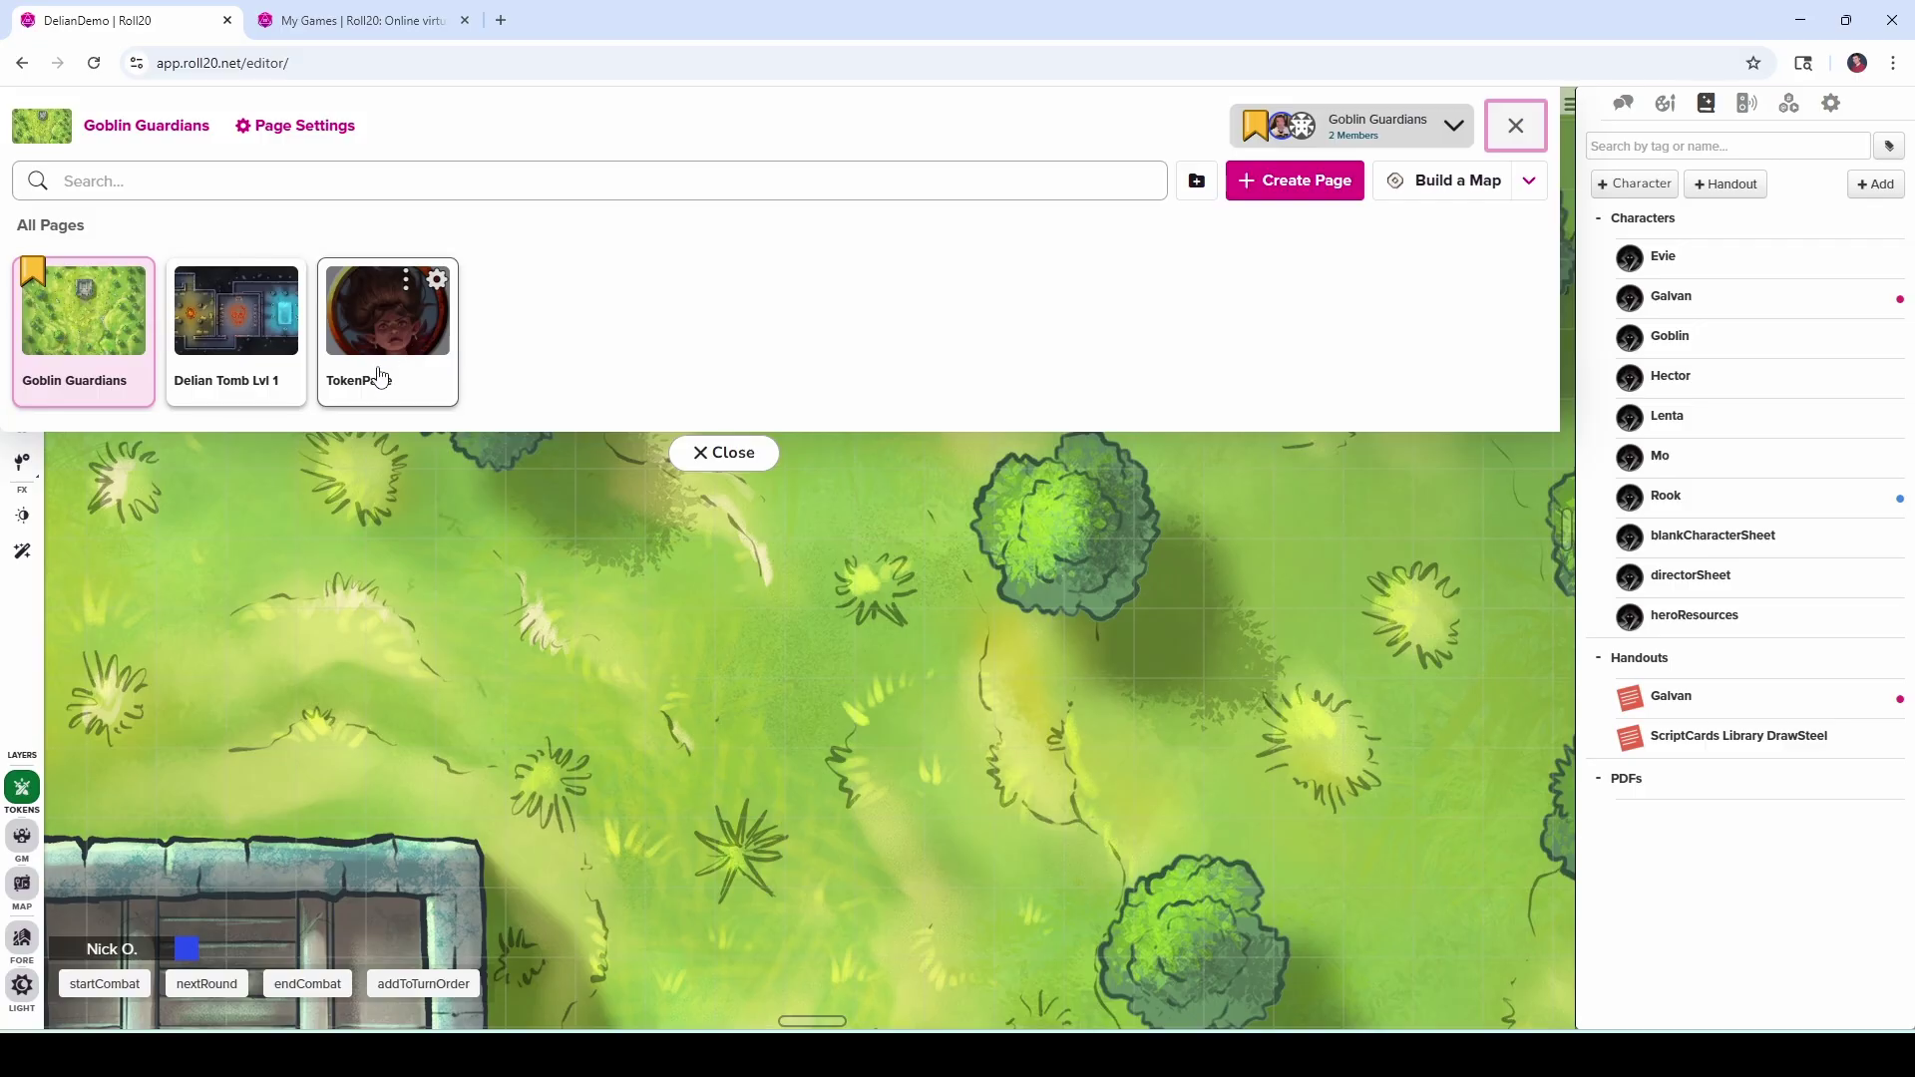
left_click(394, 365)
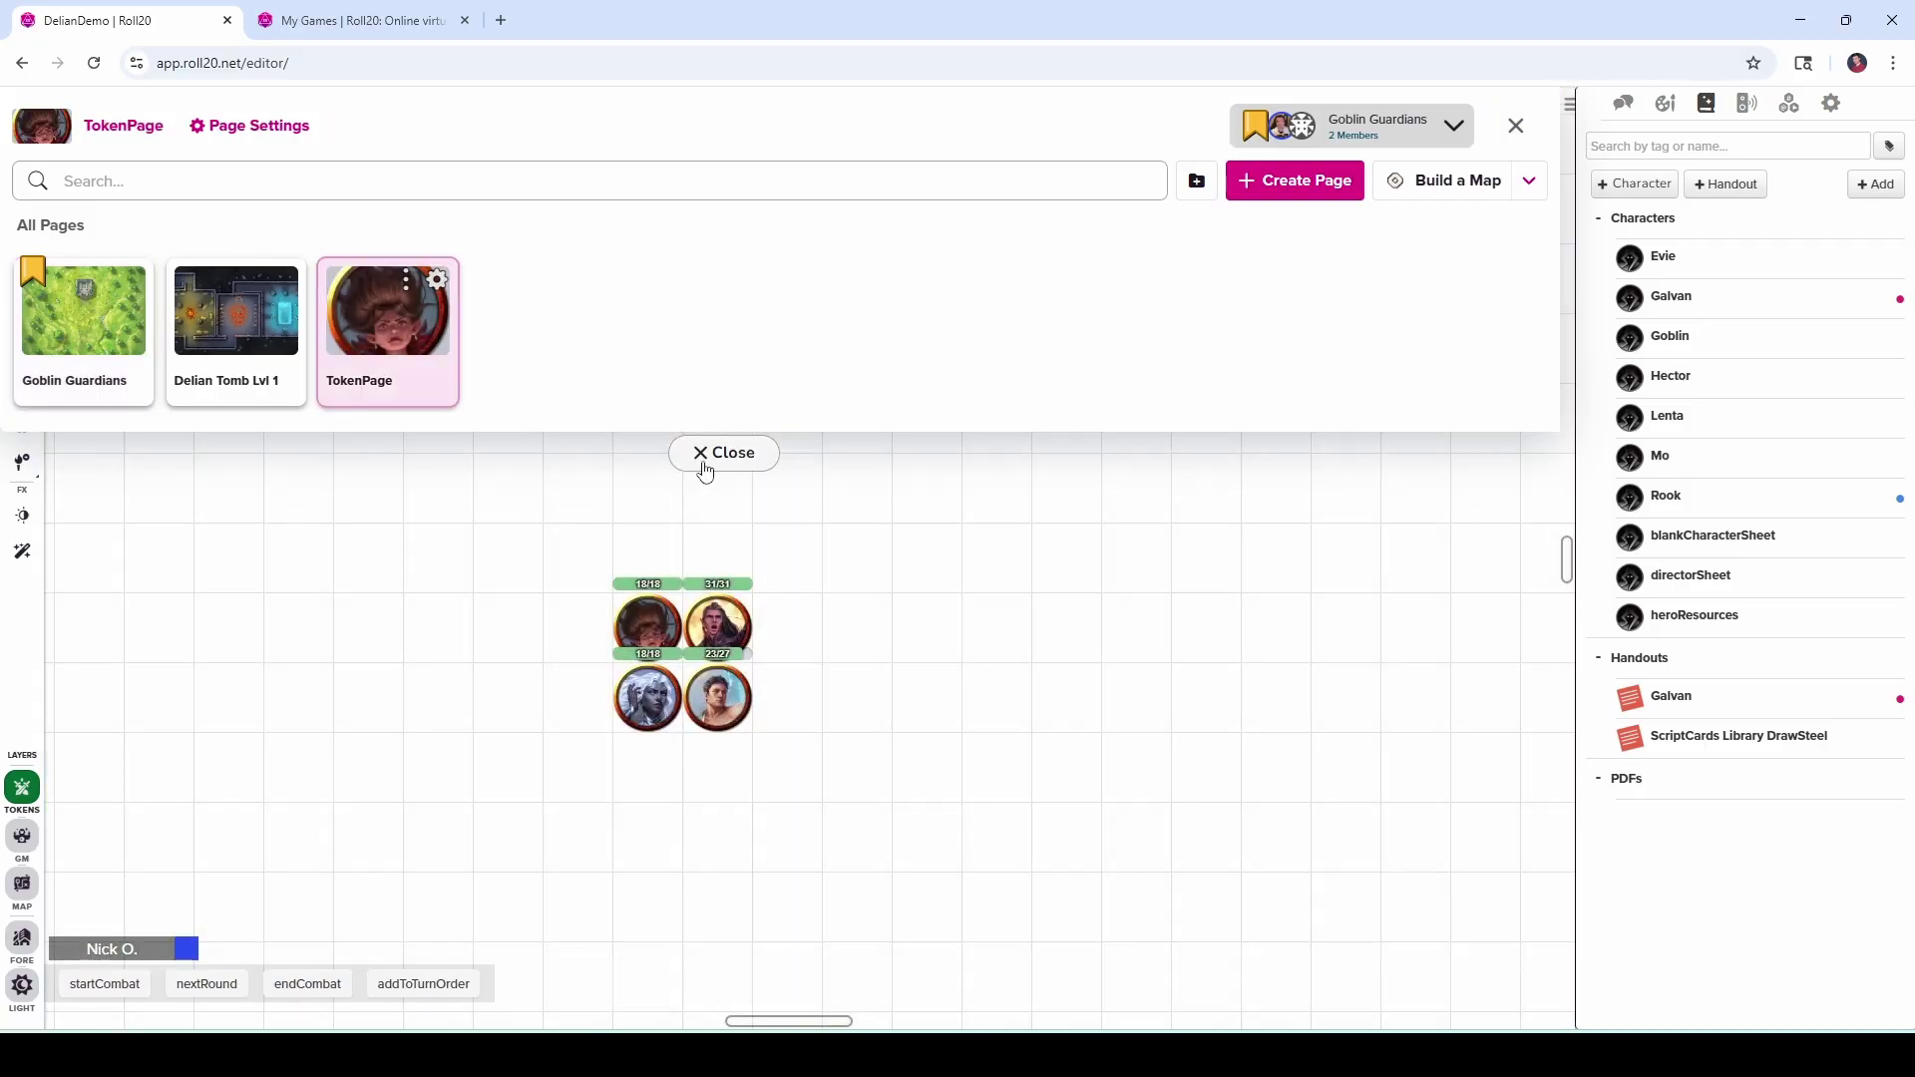
left_click(703, 461)
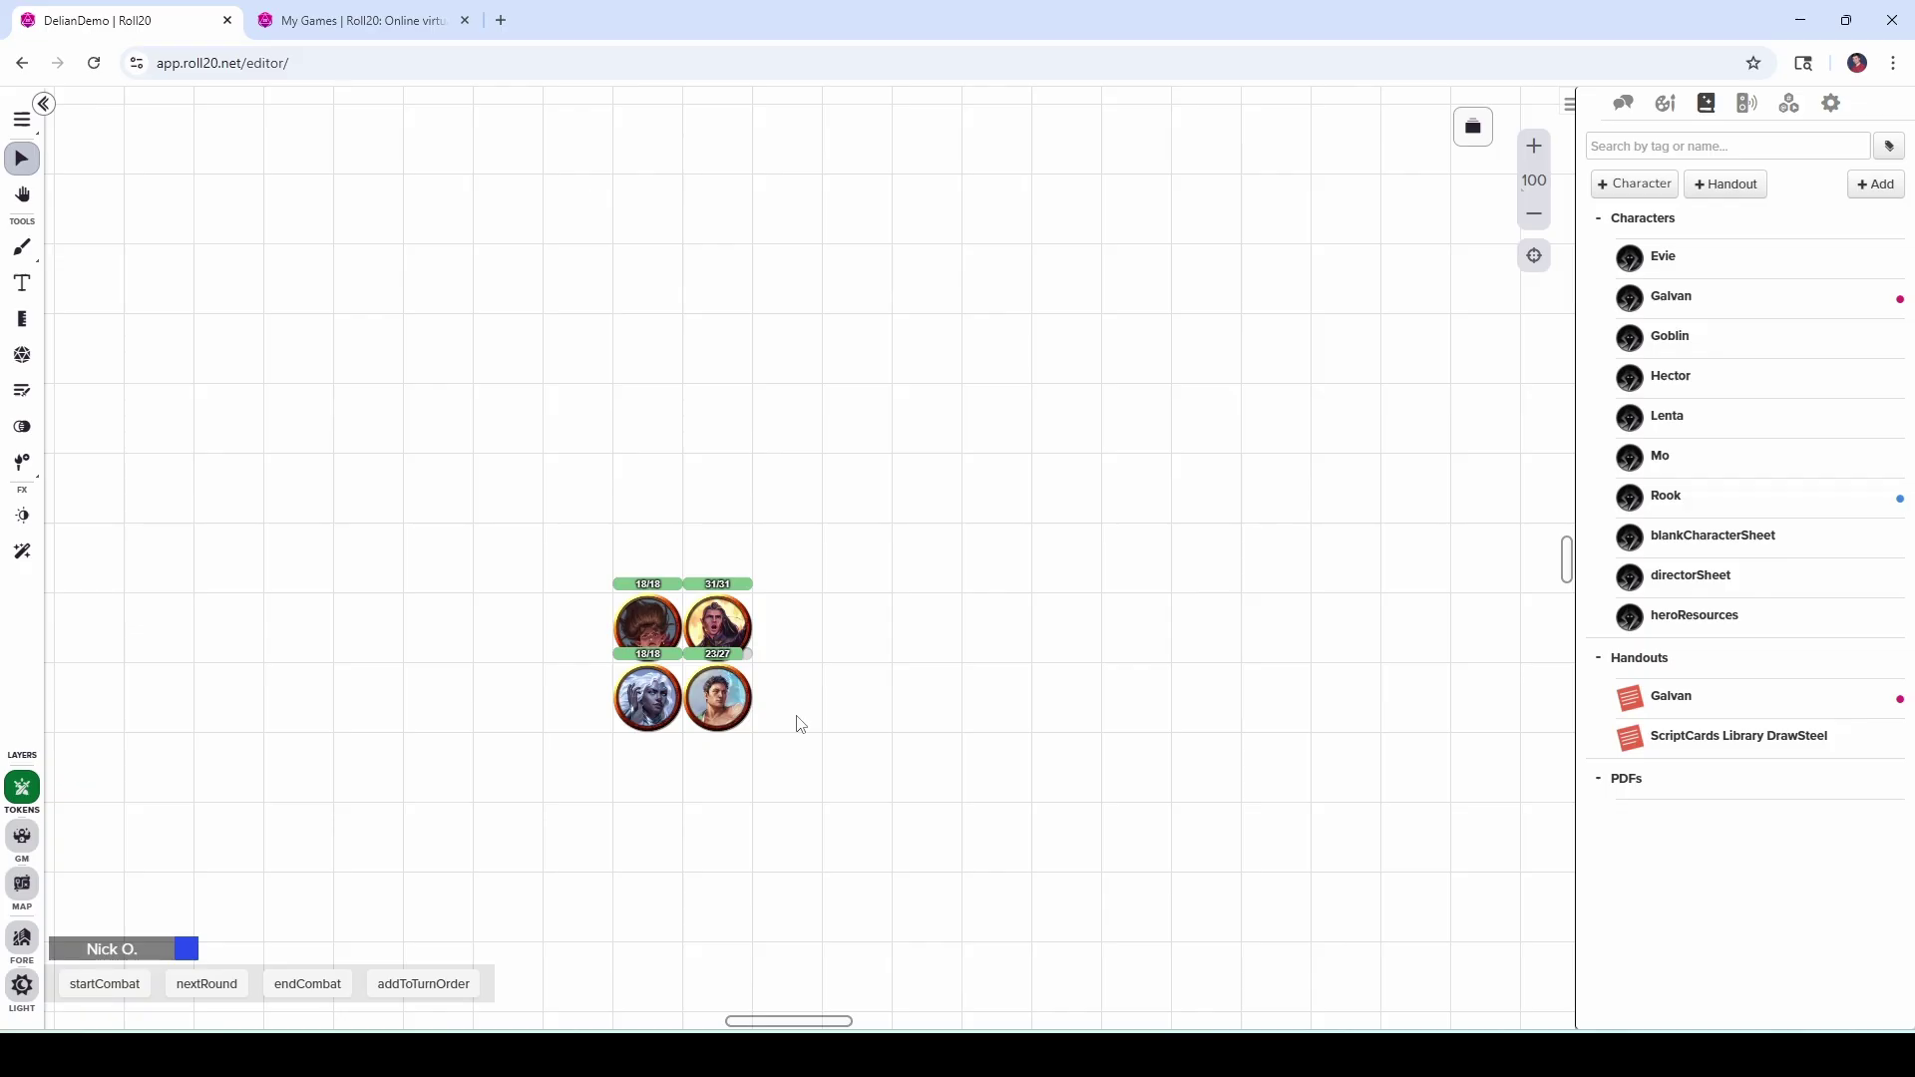
Define the Evie, Hector, Lenta and Mo tokens on TokenPage as the party.
left_click_drag(581, 567, 823, 772)
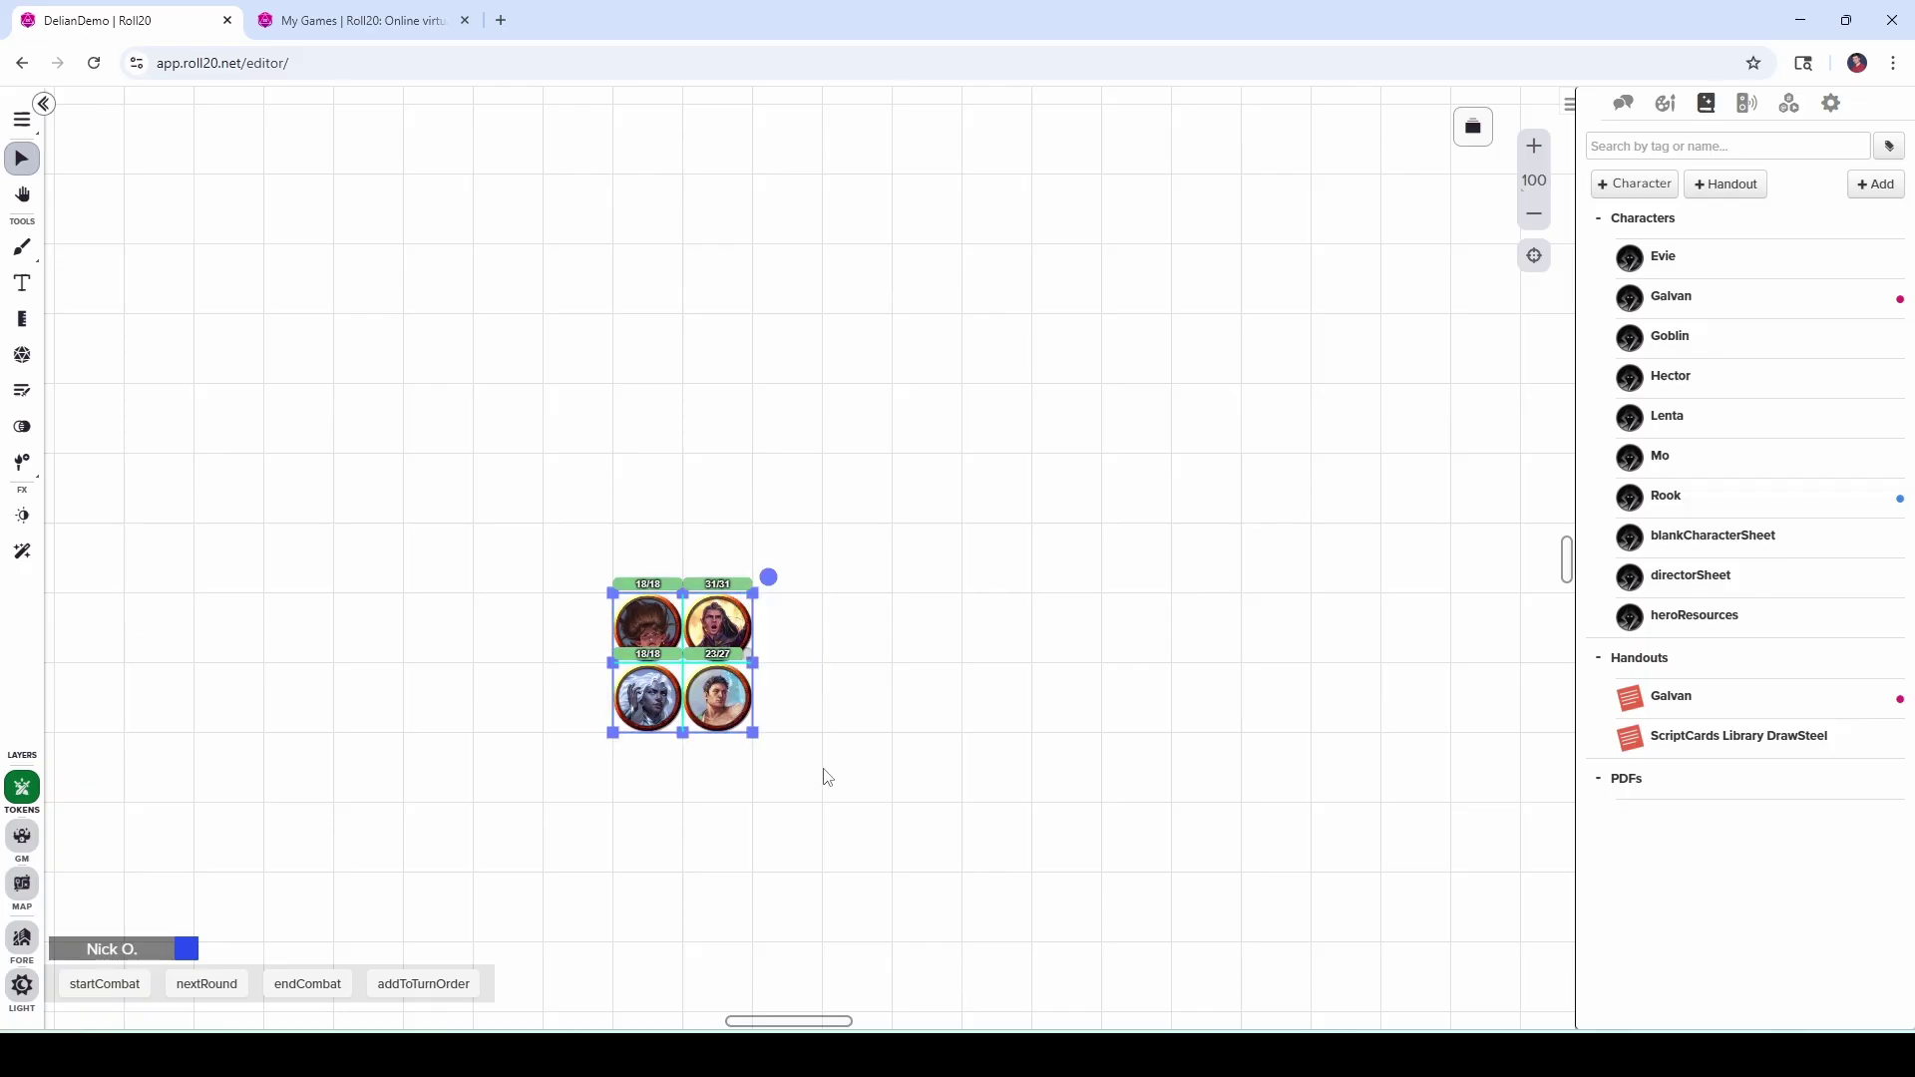
right_click(718, 710)
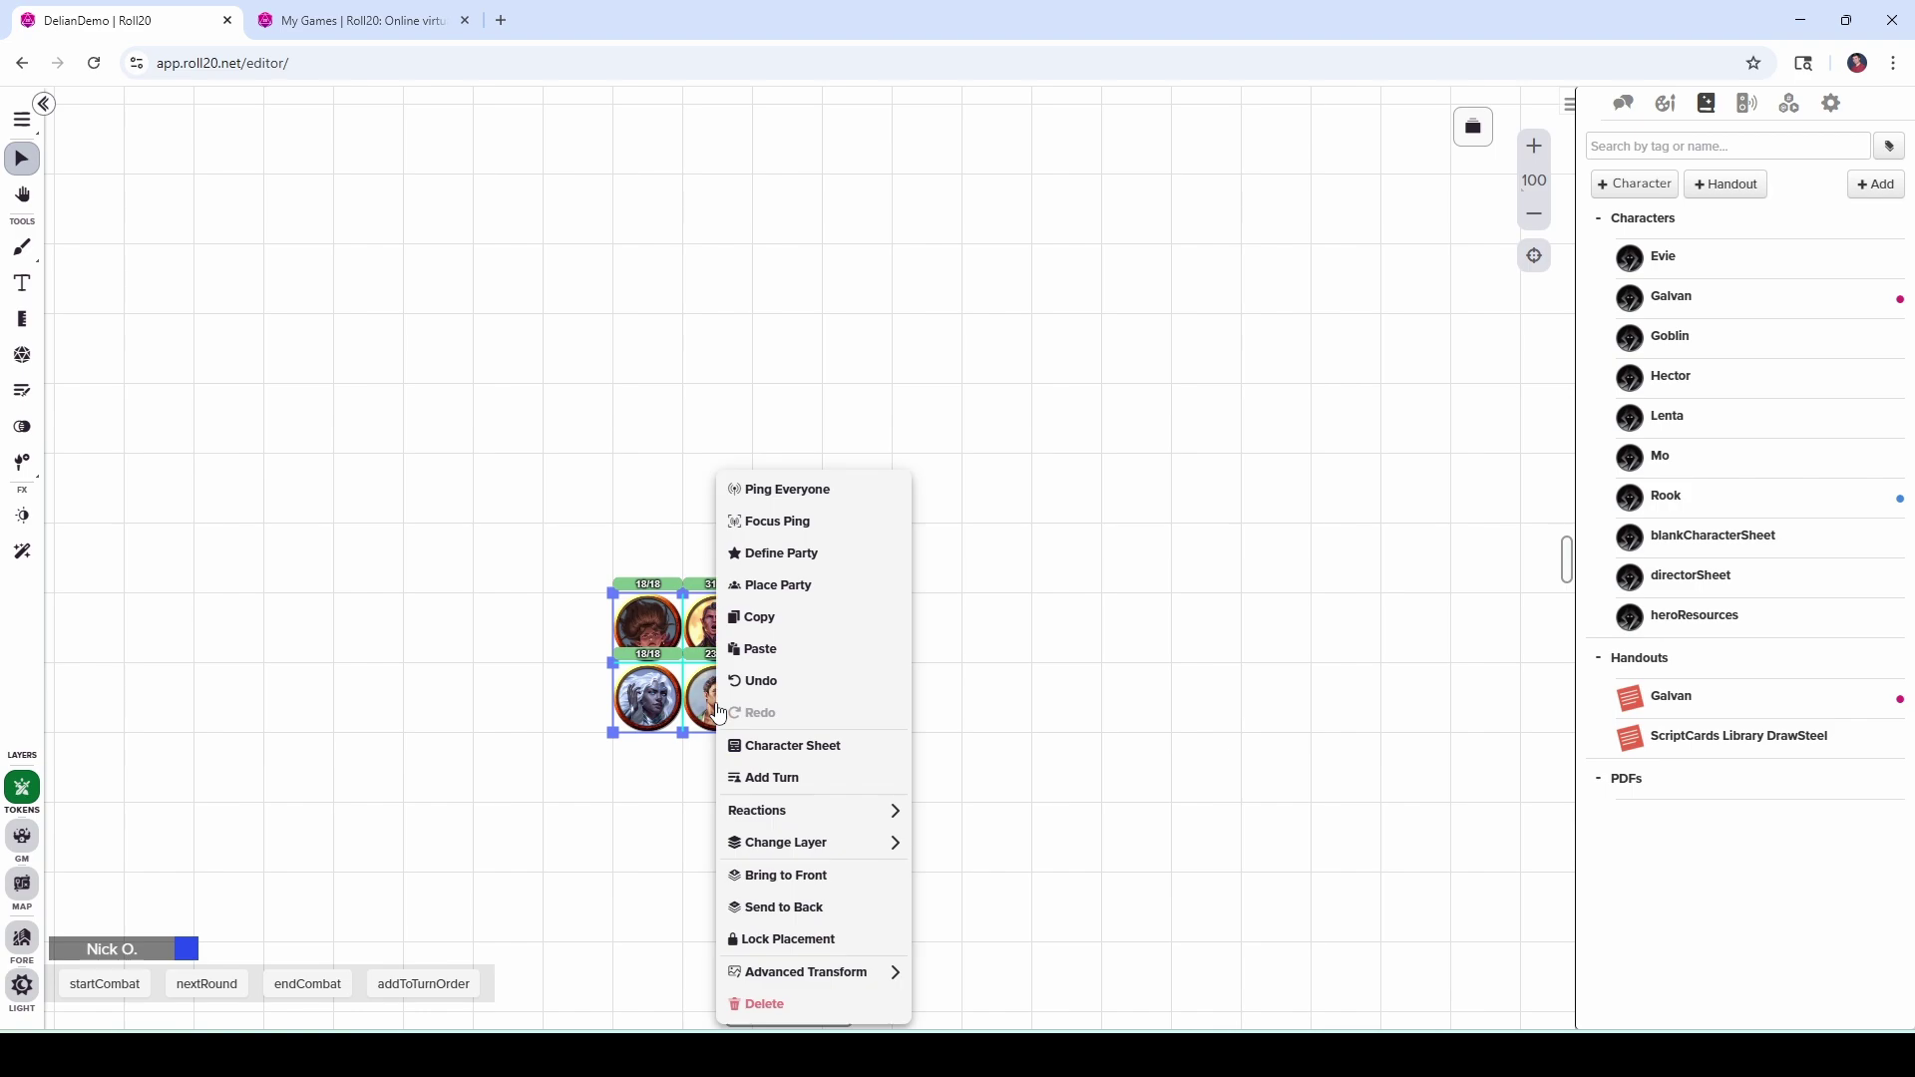
left_click(816, 555)
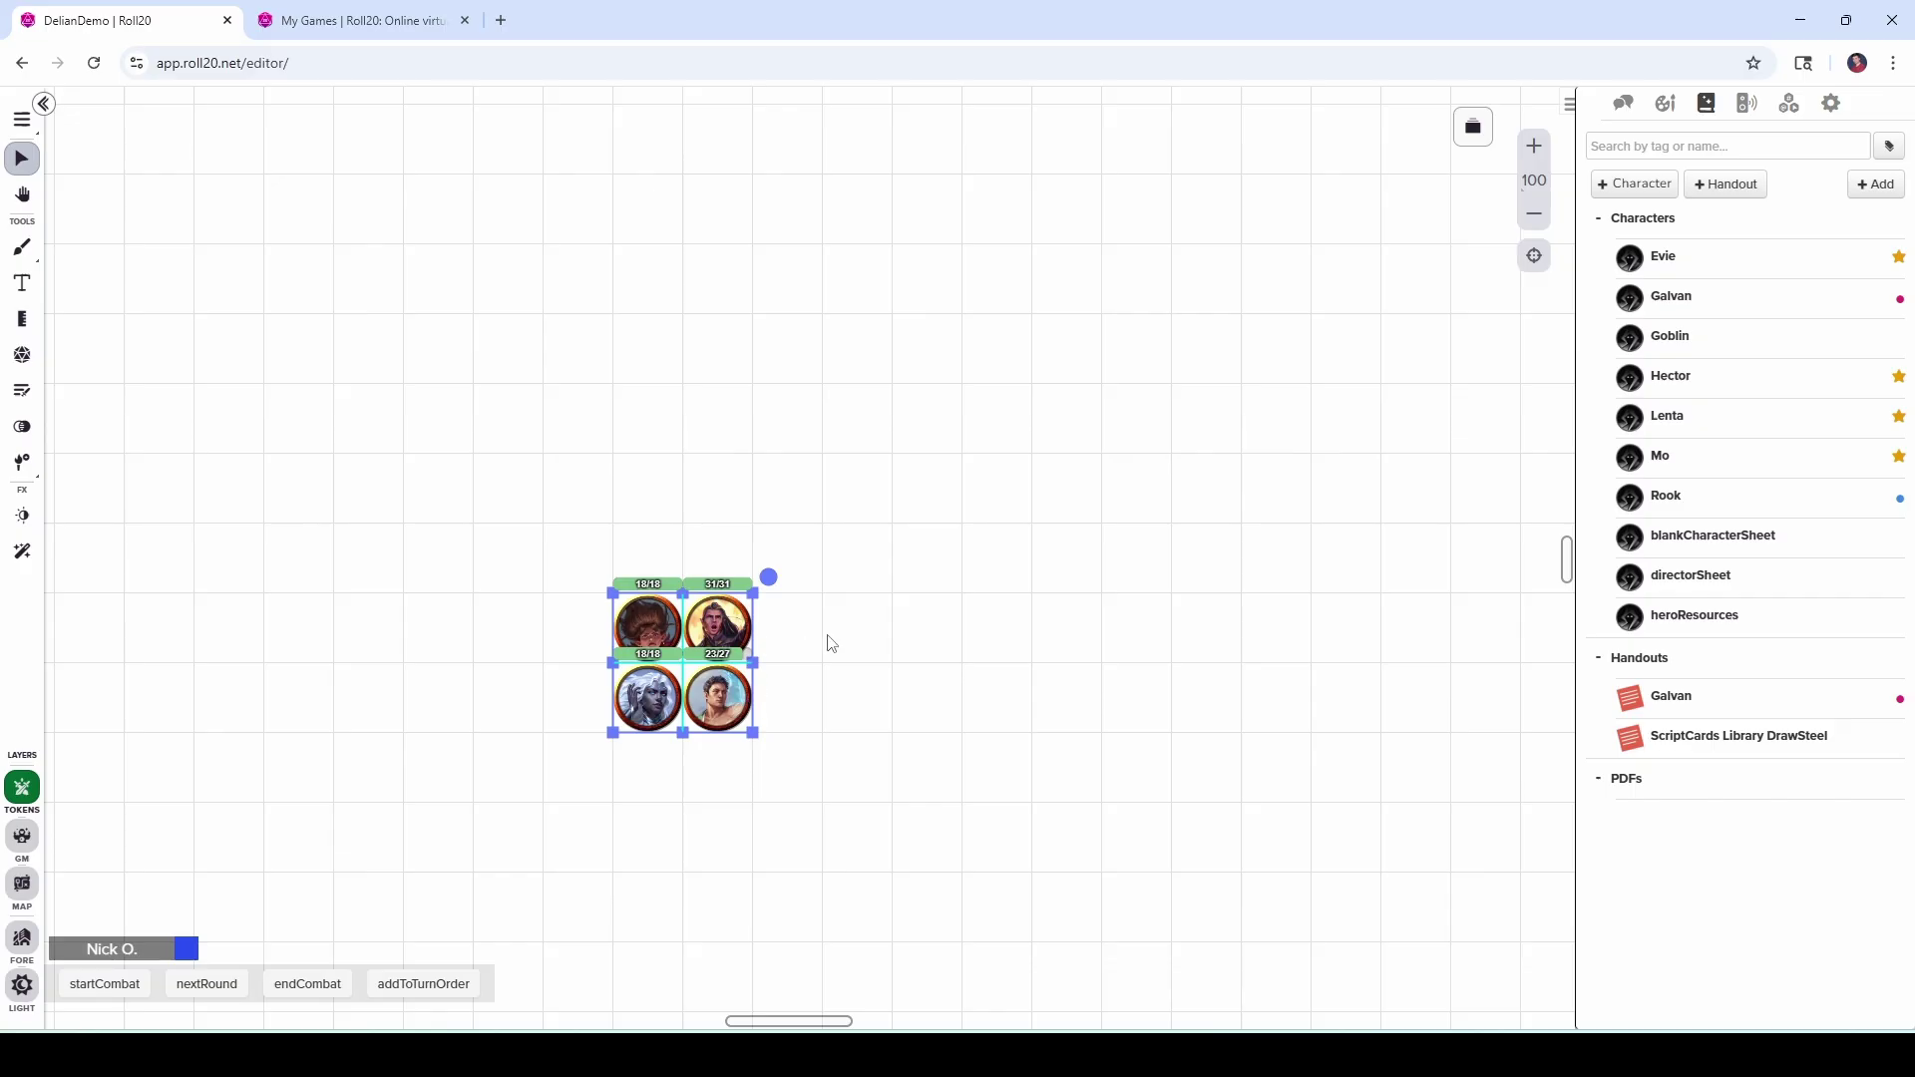
Switch to Delian Tomb Lvl 1 and place the party above the red skull.
left_click(1473, 126)
left_click(244, 334)
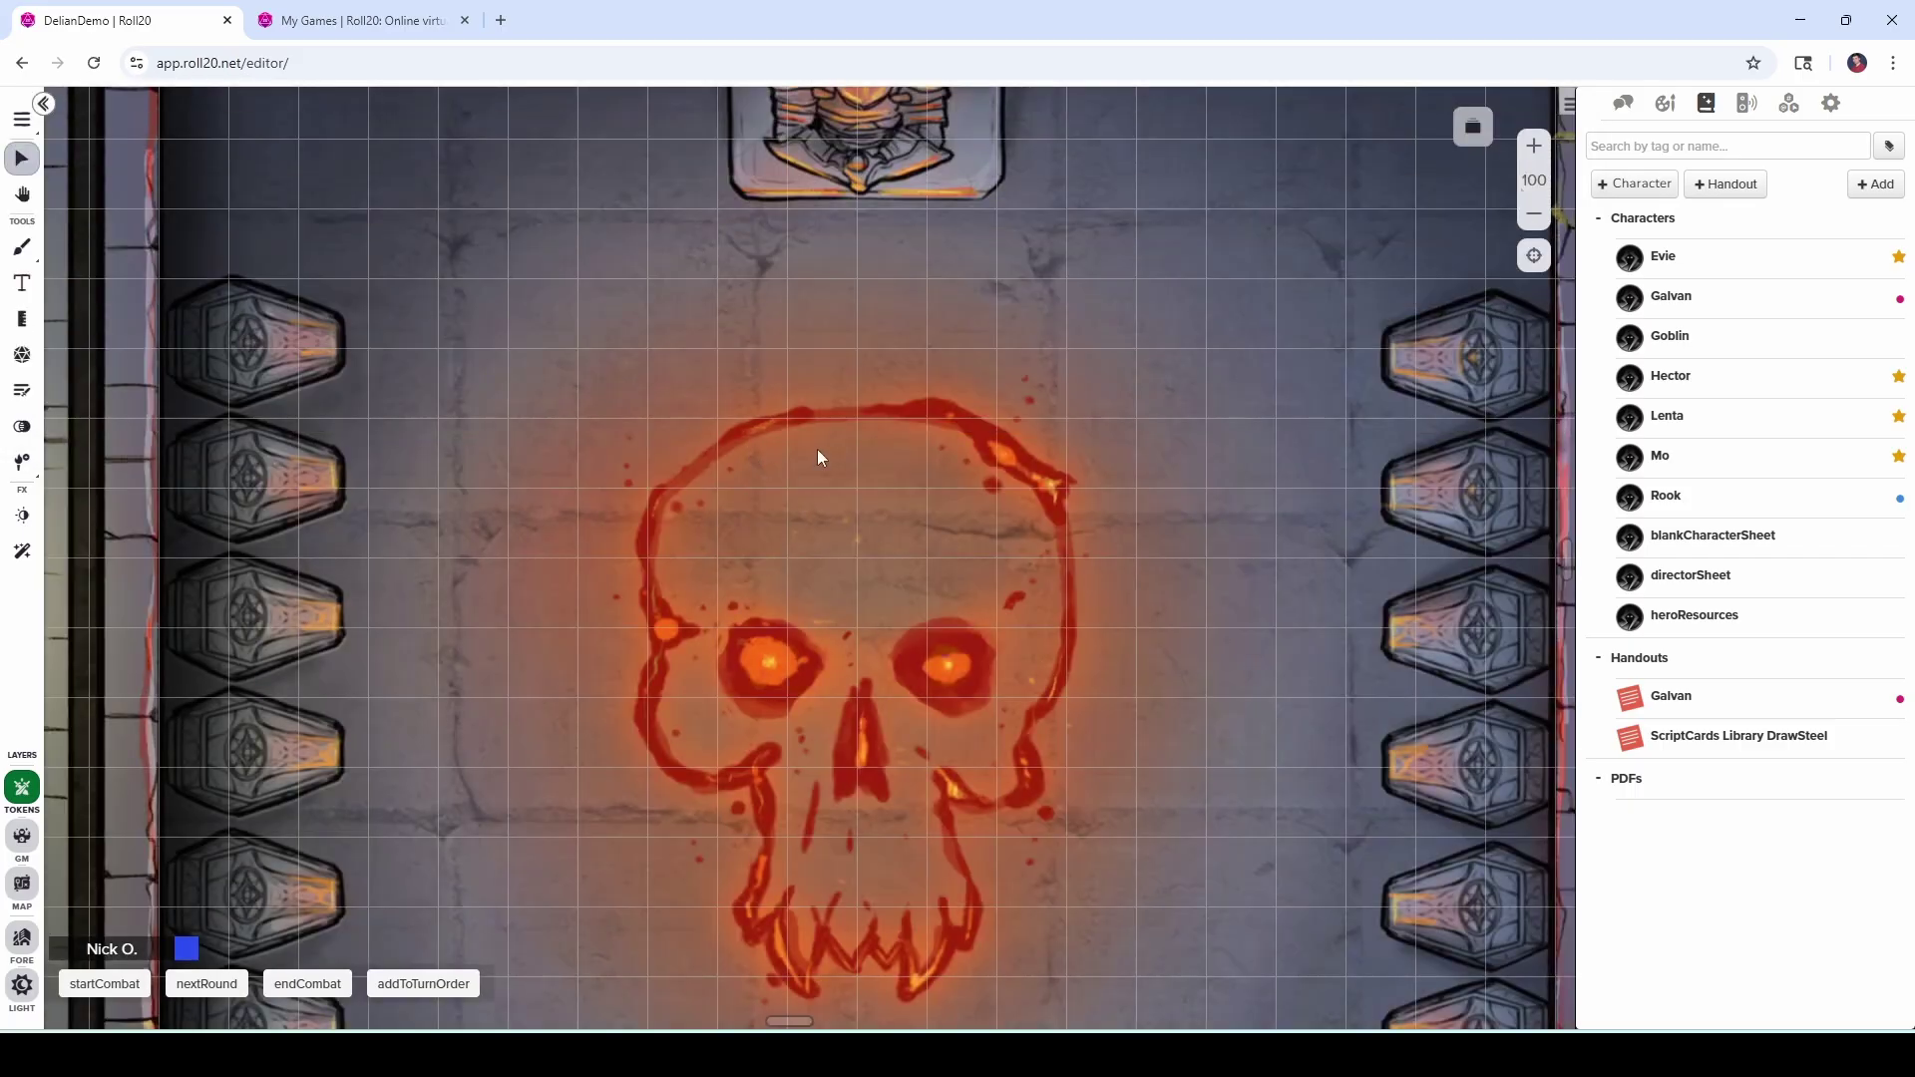
right_click(818, 451)
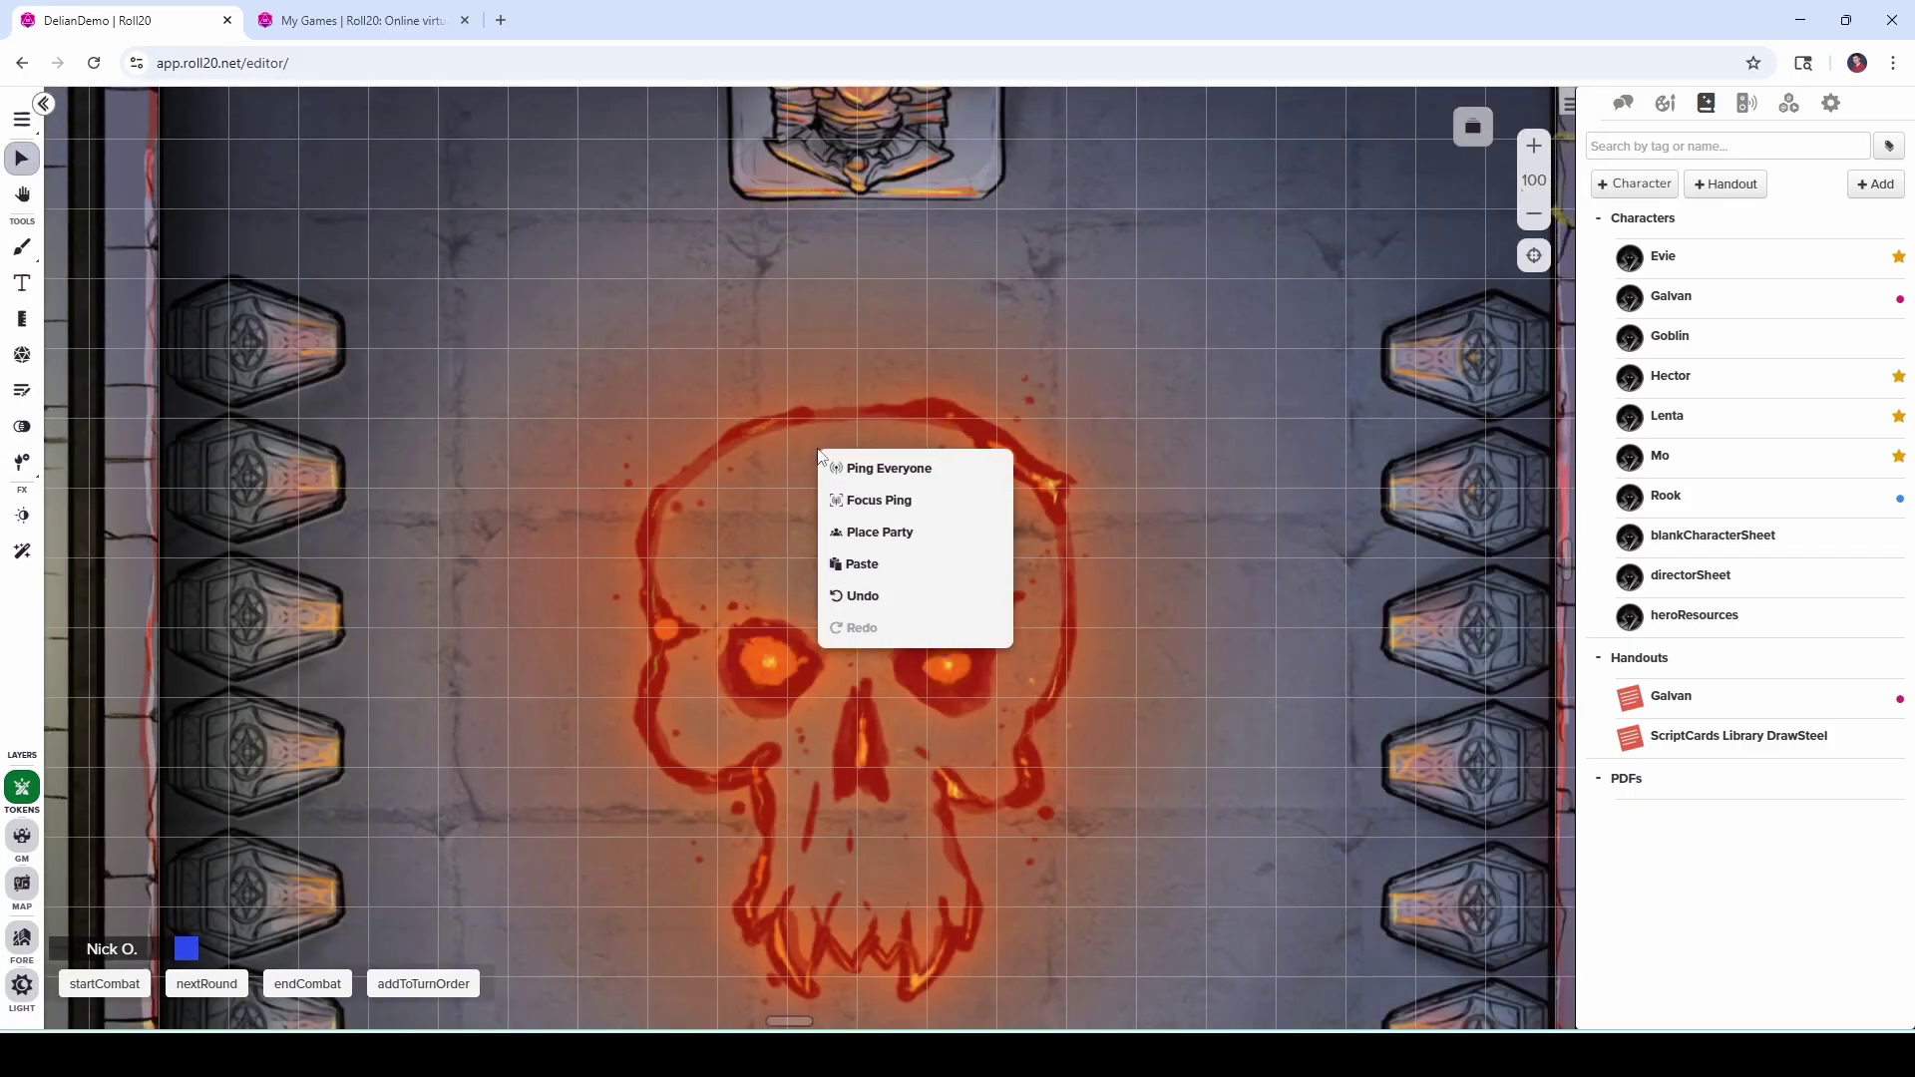
left_click(904, 537)
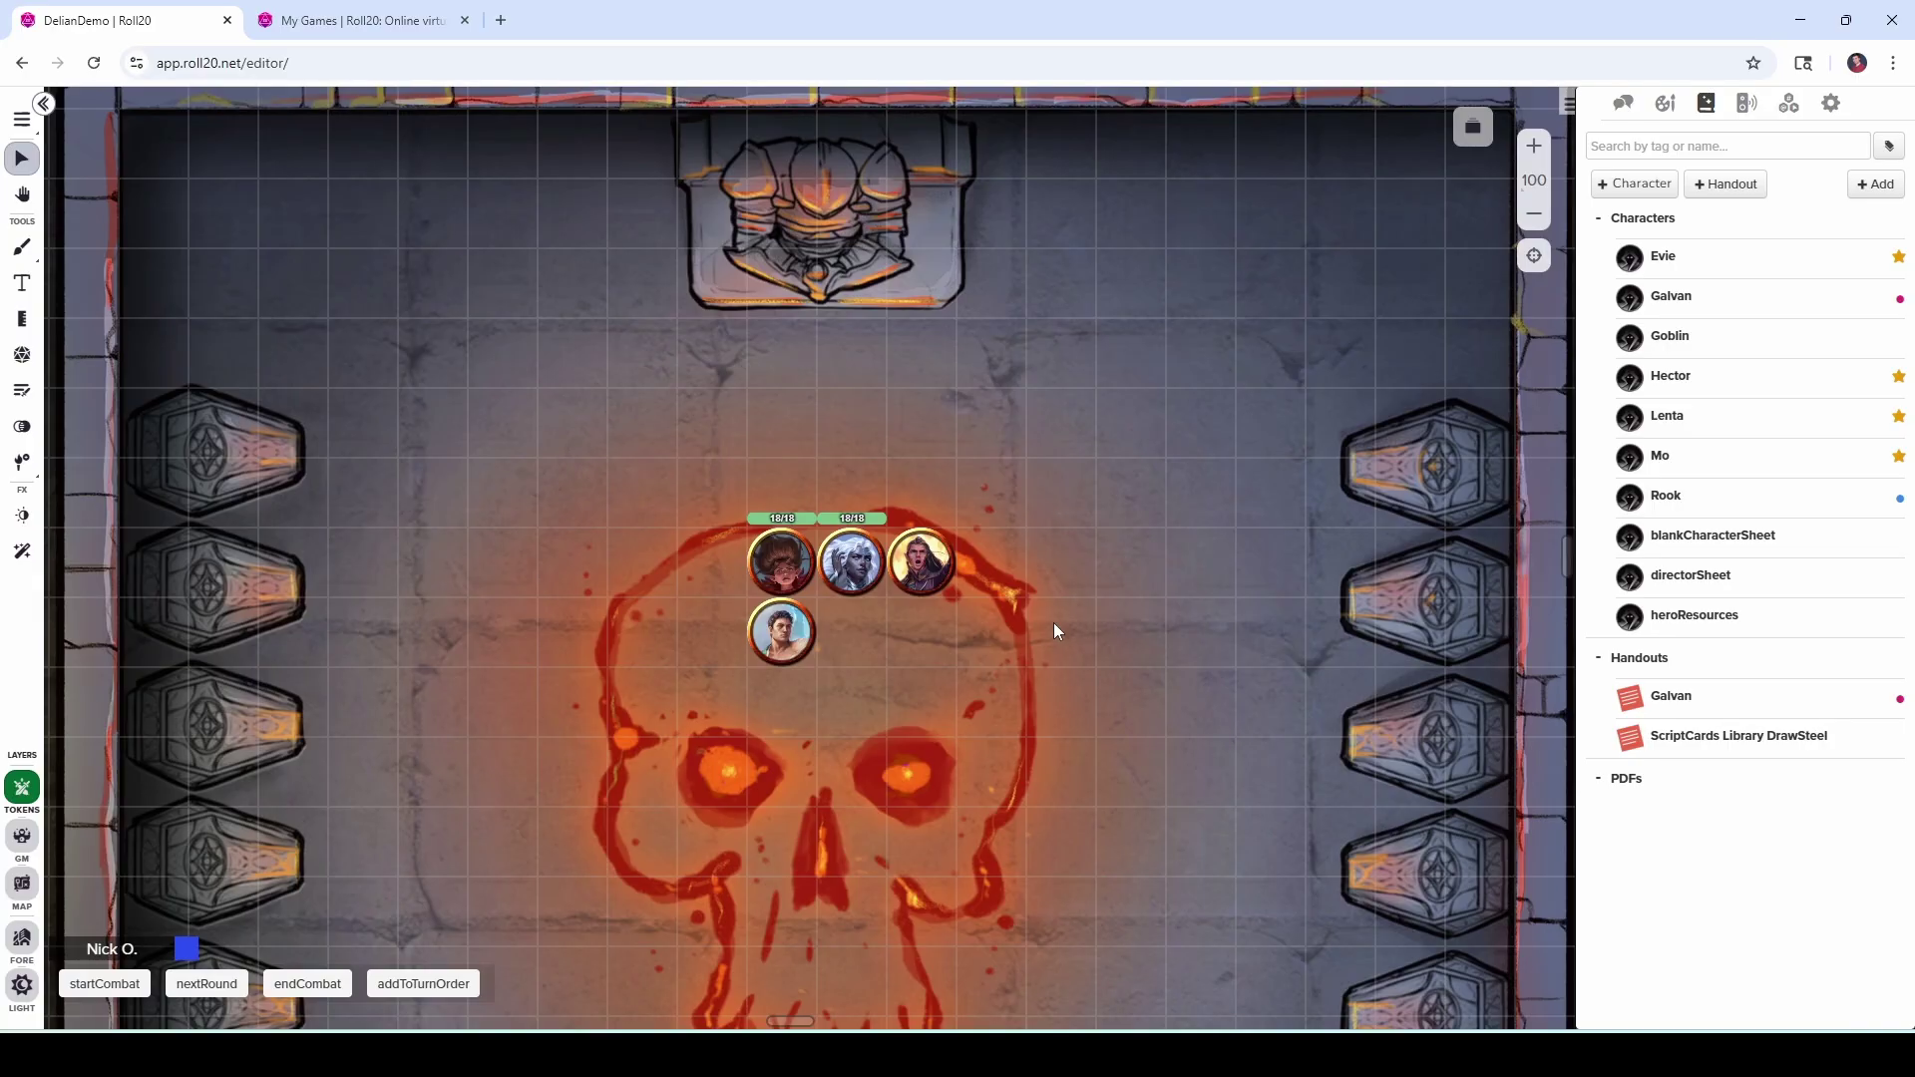
Switch back to the TokenPage page.
left_click(1470, 130)
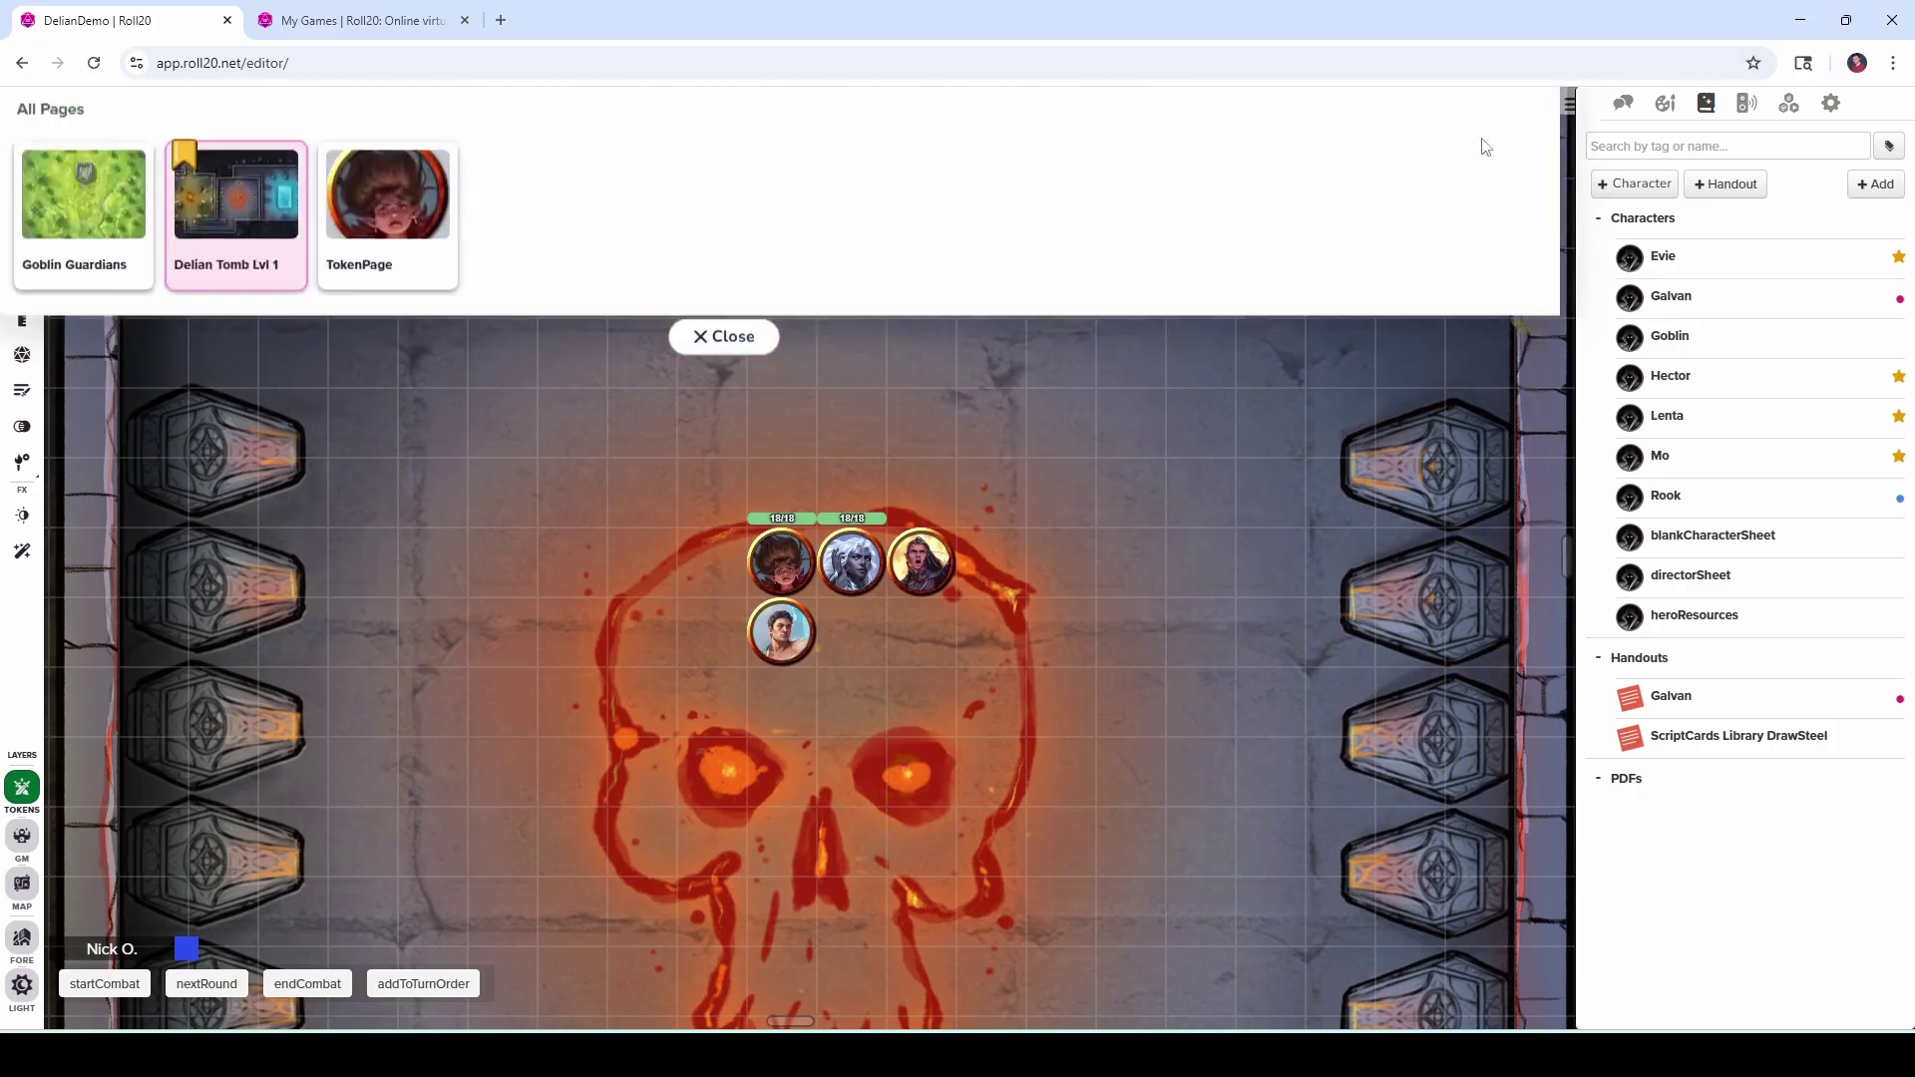
left_click(387, 314)
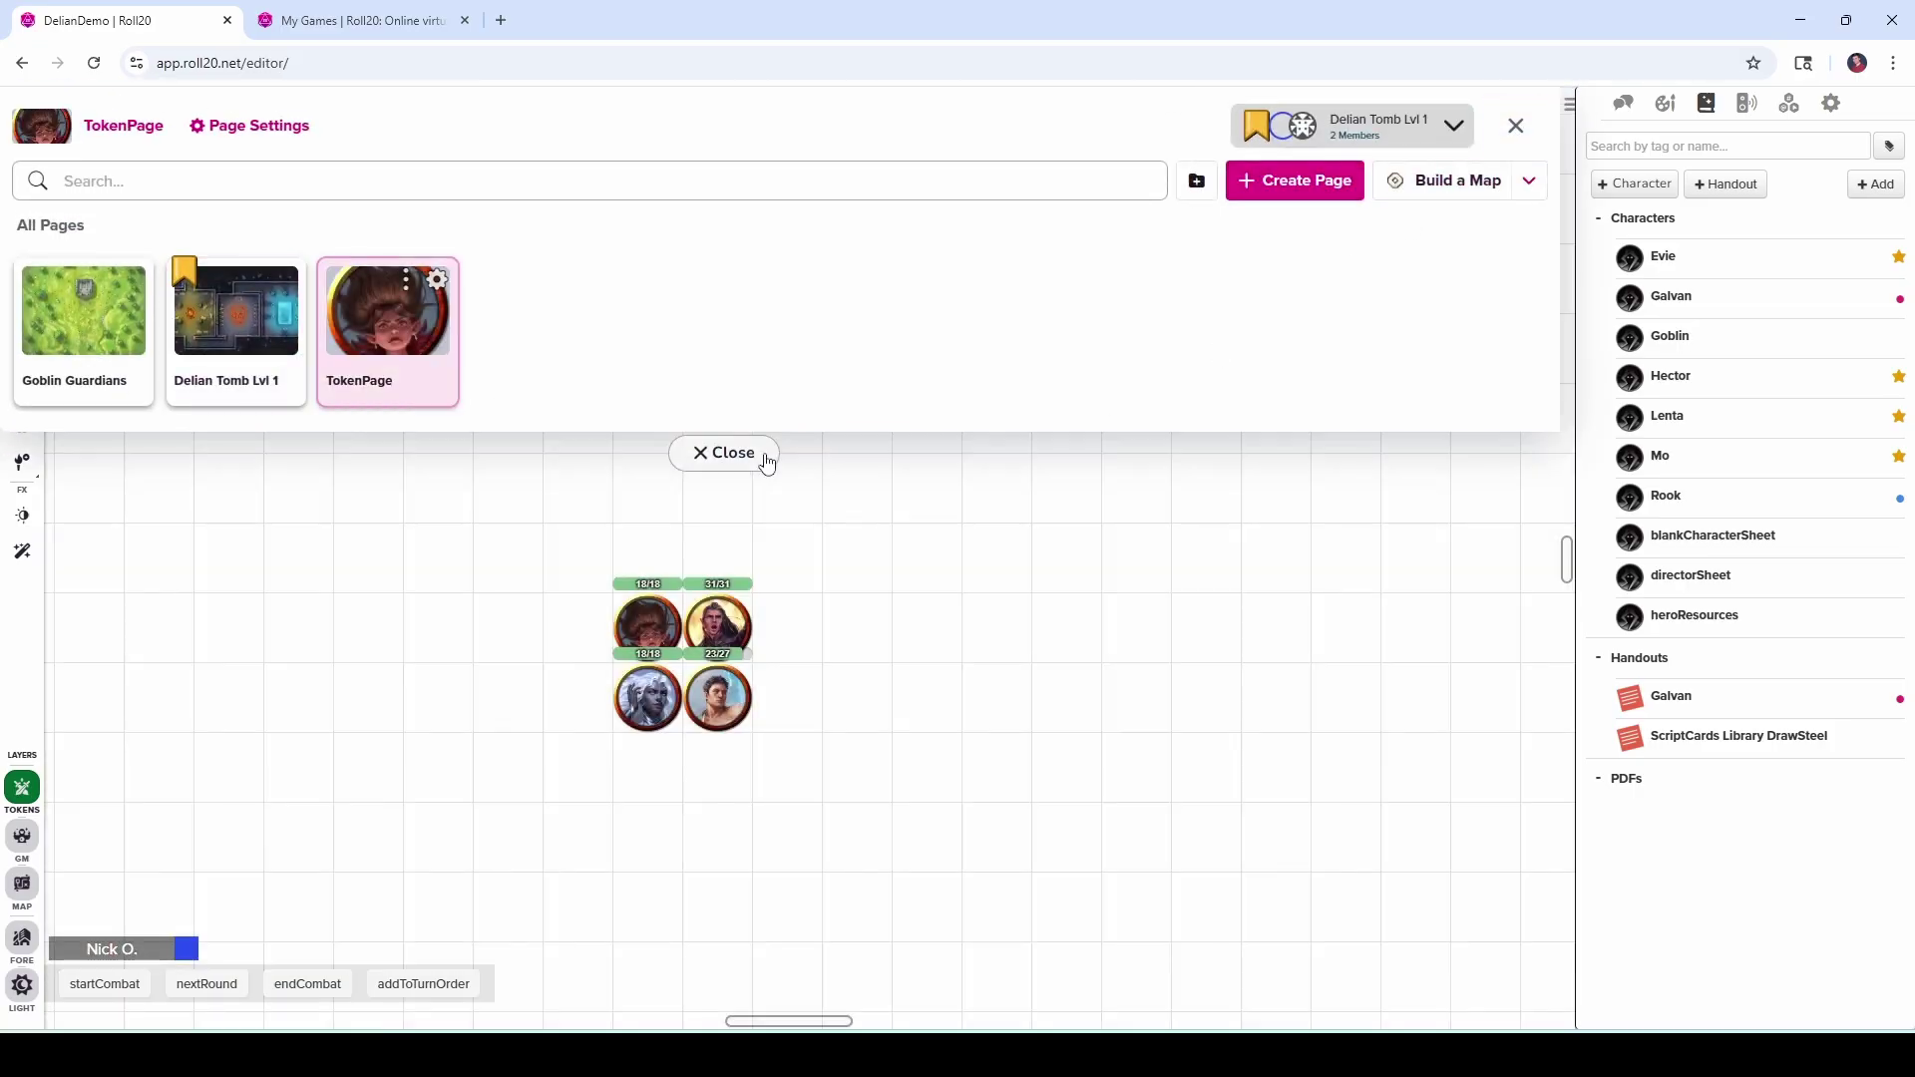
left_click(761, 454)
Move the 31/31 token up-left out of the group and add Rook's token in its place.
left_click(728, 620)
left_click_drag(728, 621, 514, 483)
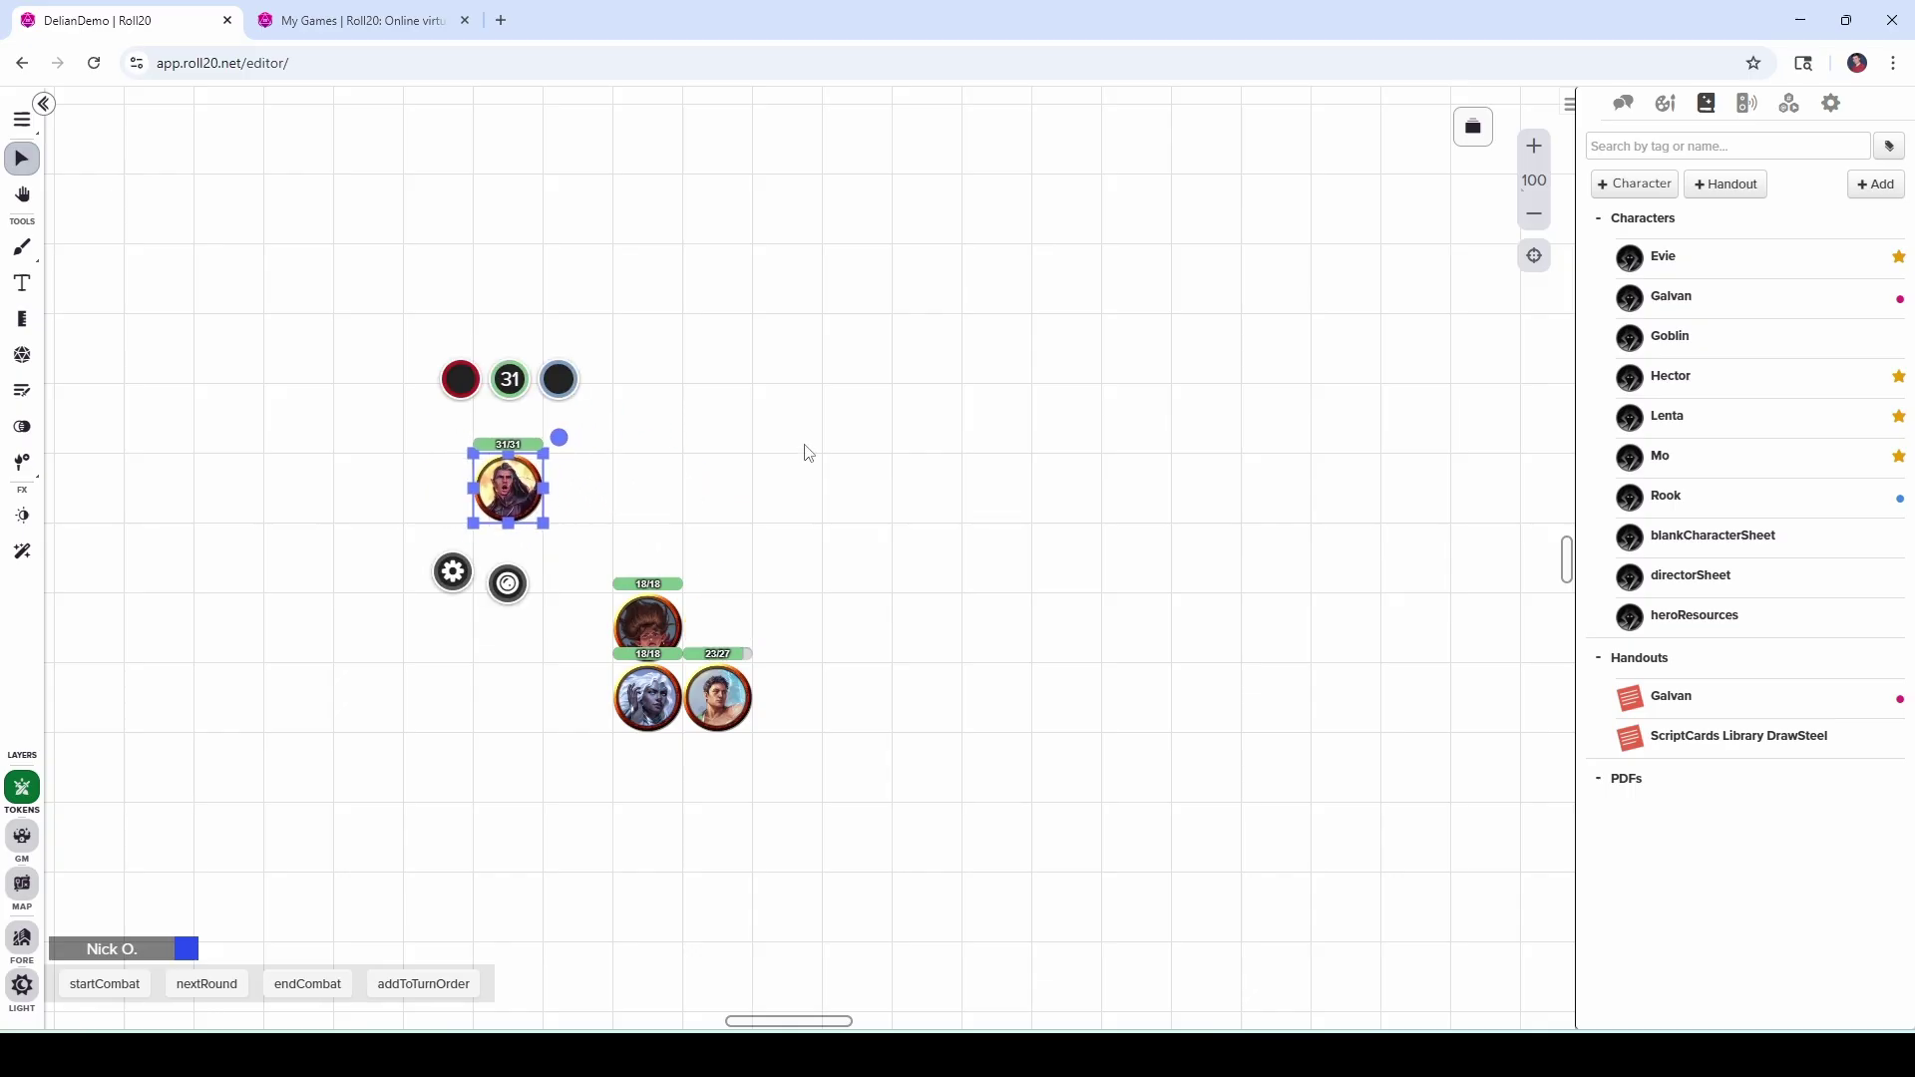
left_click(1031, 504)
left_click_drag(1666, 496, 718, 626)
left_click(889, 641)
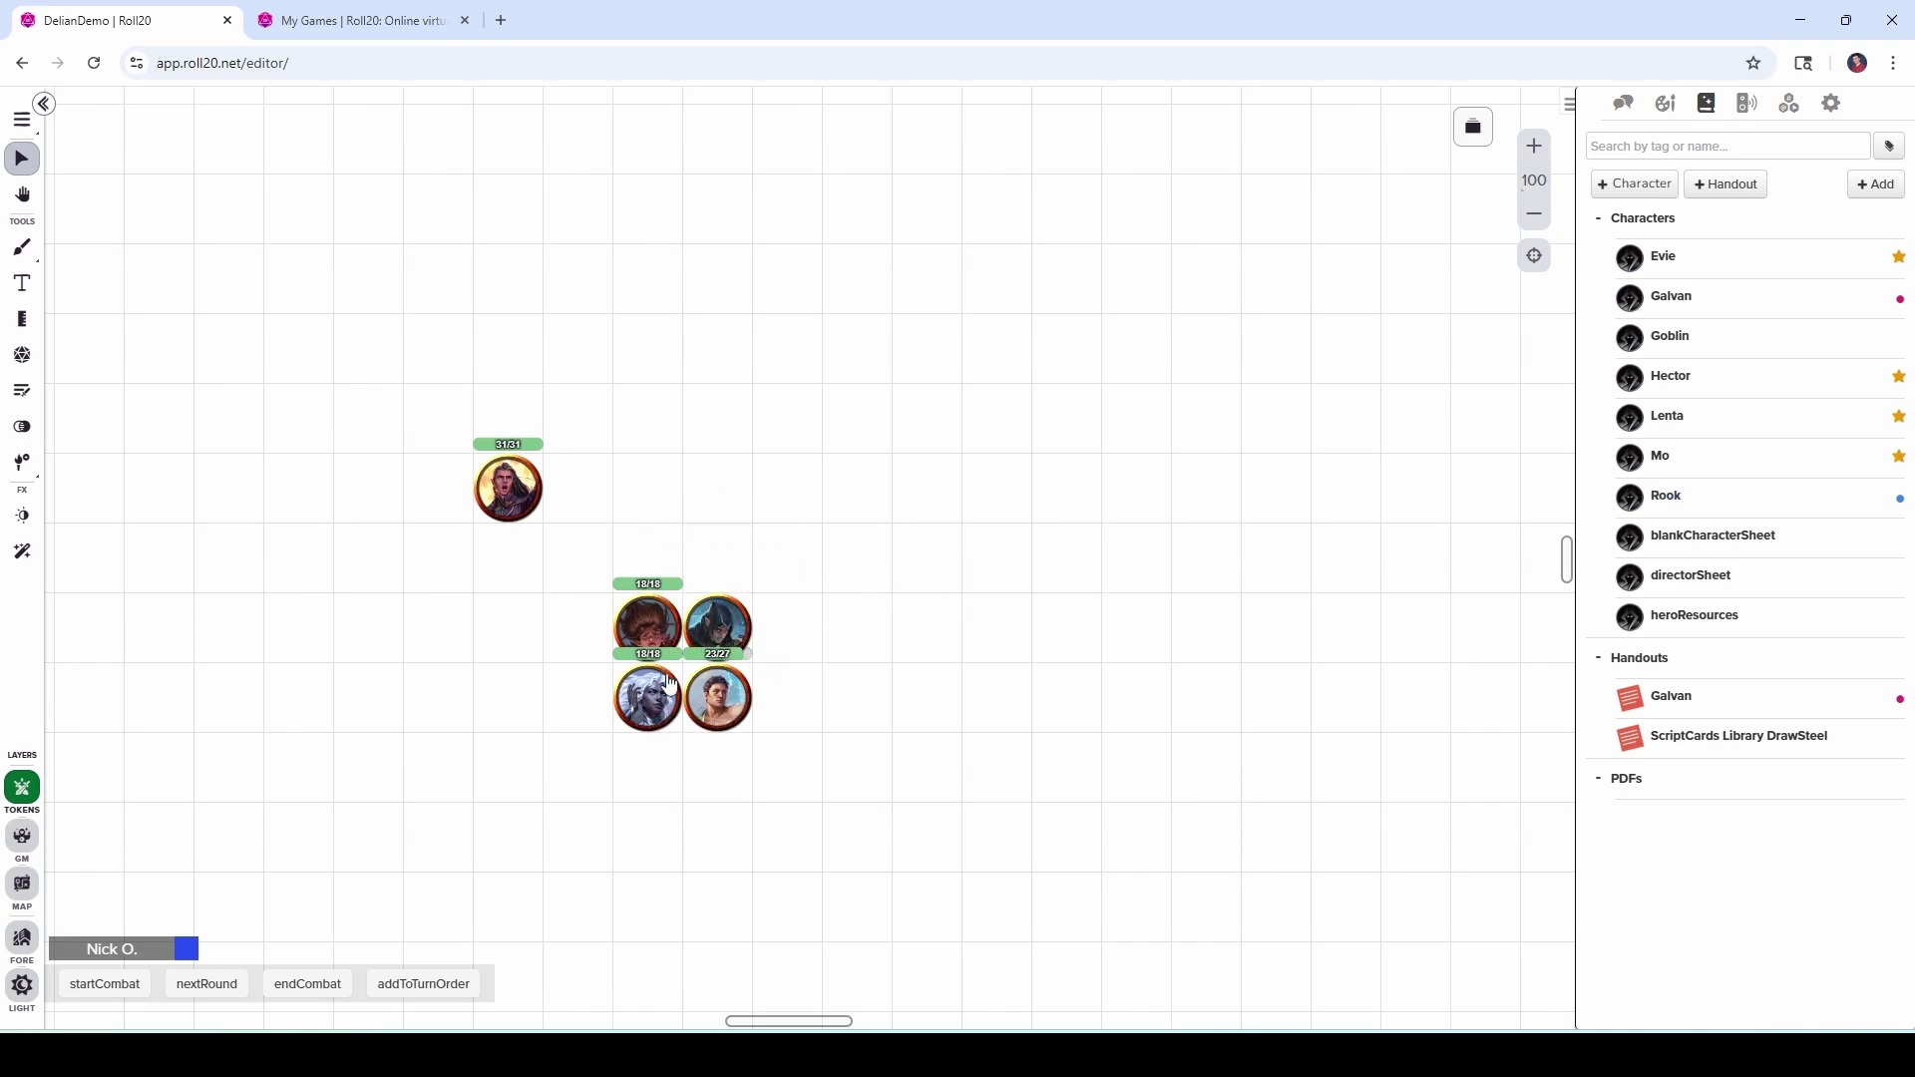
Define Evie, Lenta, Mo and Rook as the party.
left_click_drag(589, 588, 784, 778)
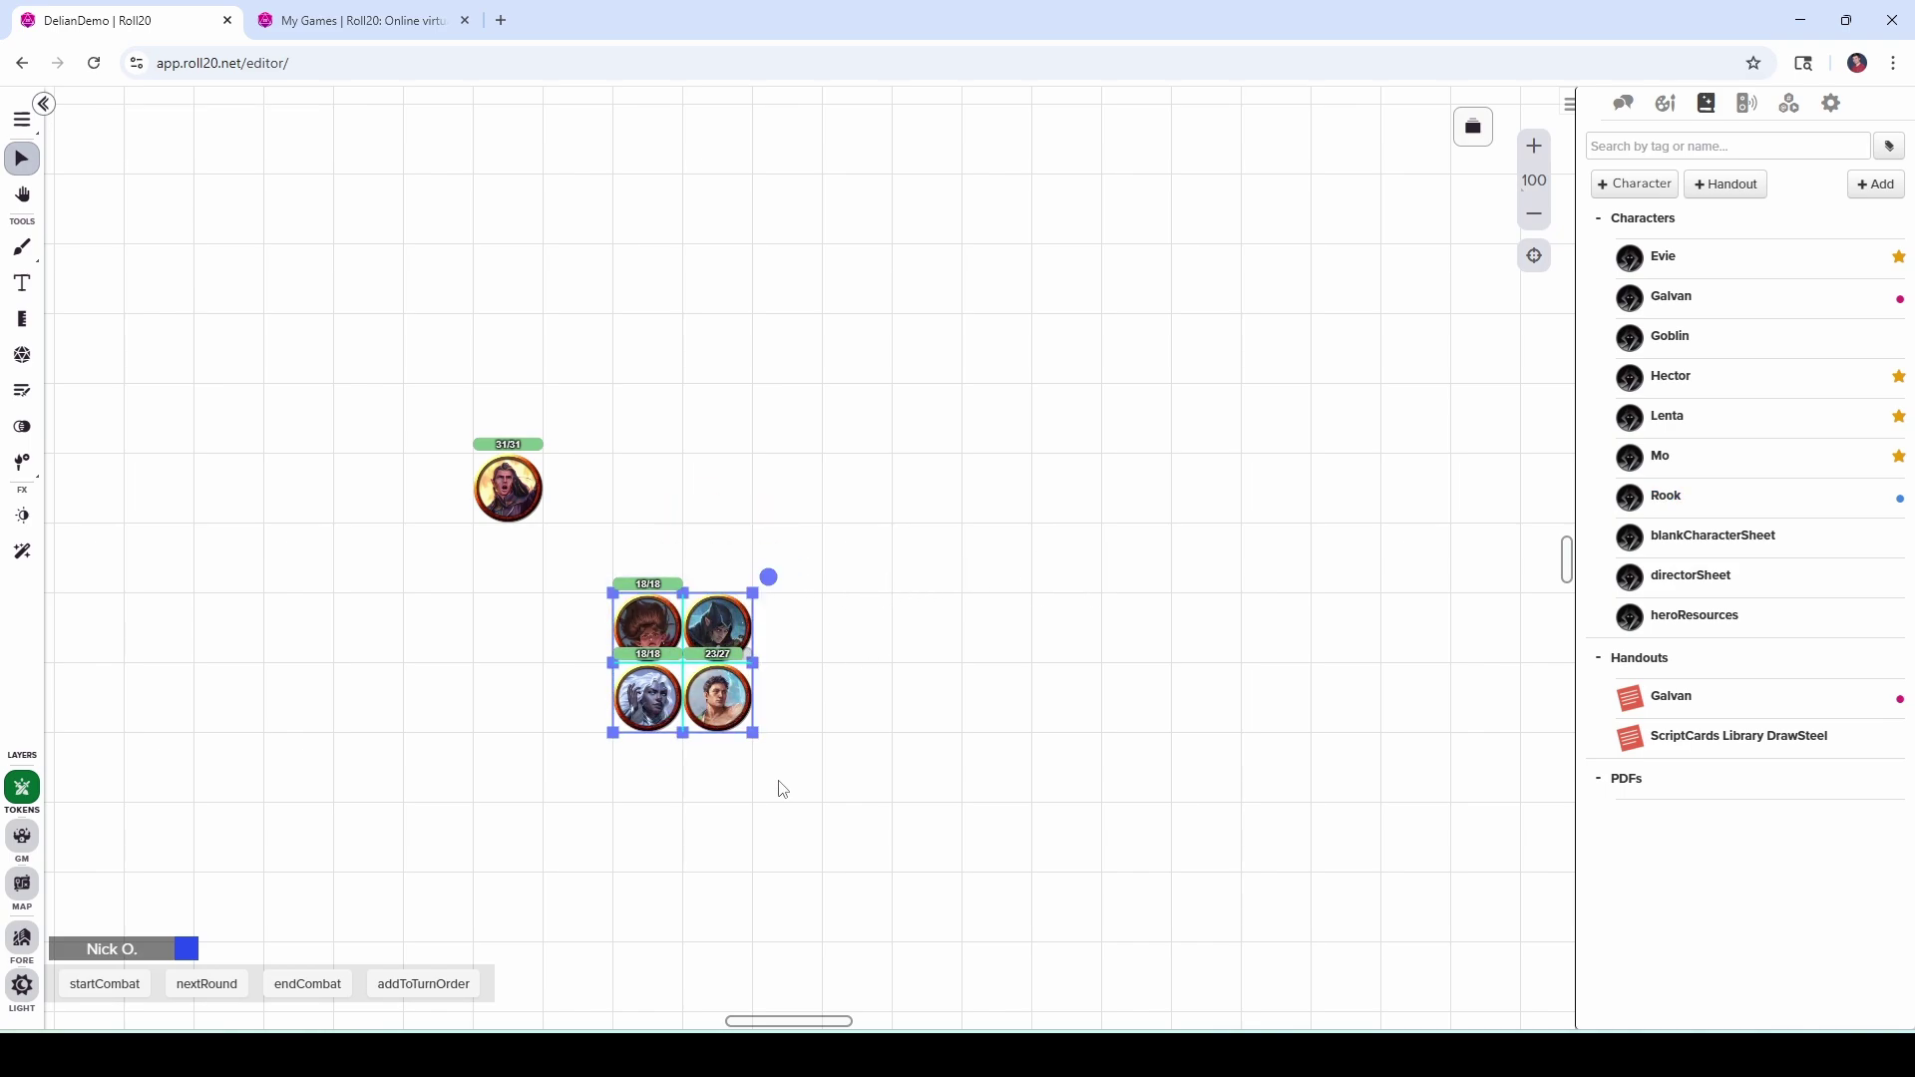
right_click(733, 703)
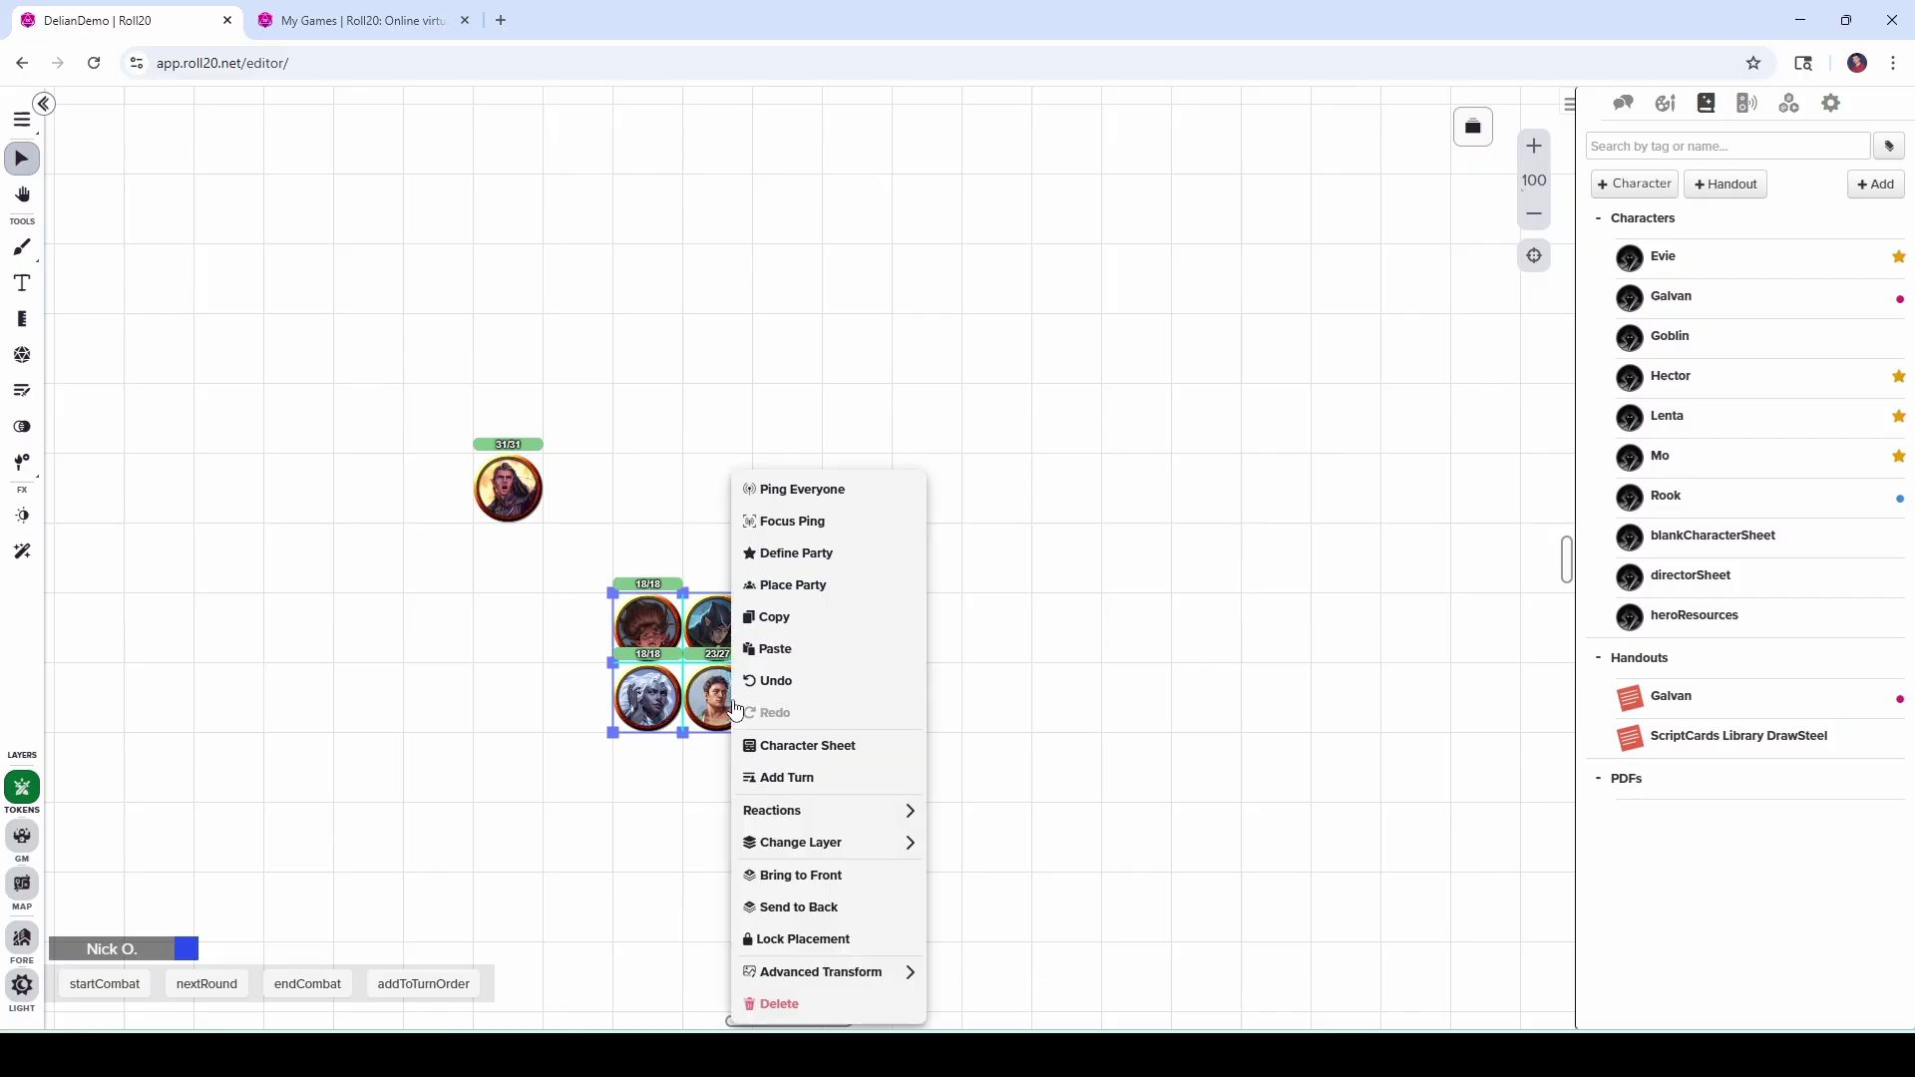
left_click(836, 559)
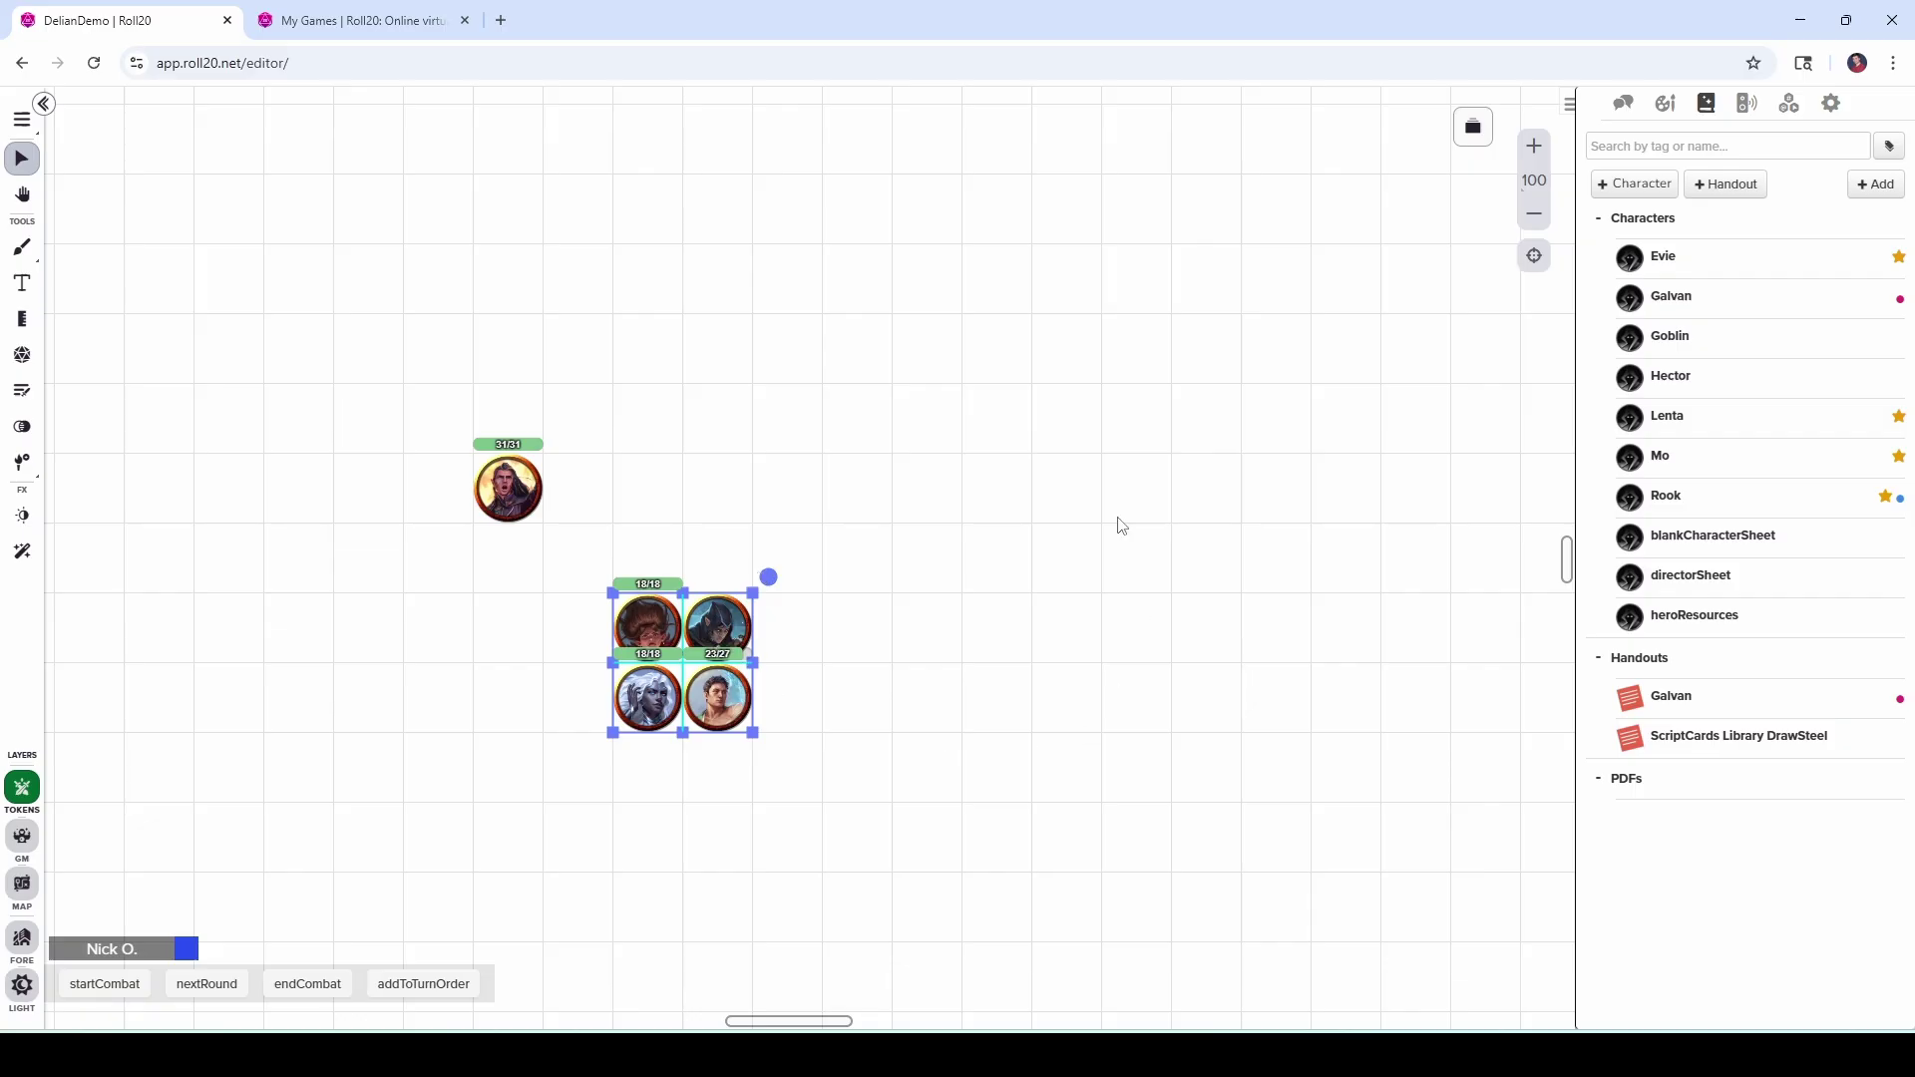
Place the four-member party at an empty spot on TokenPage.
right_click(1134, 431)
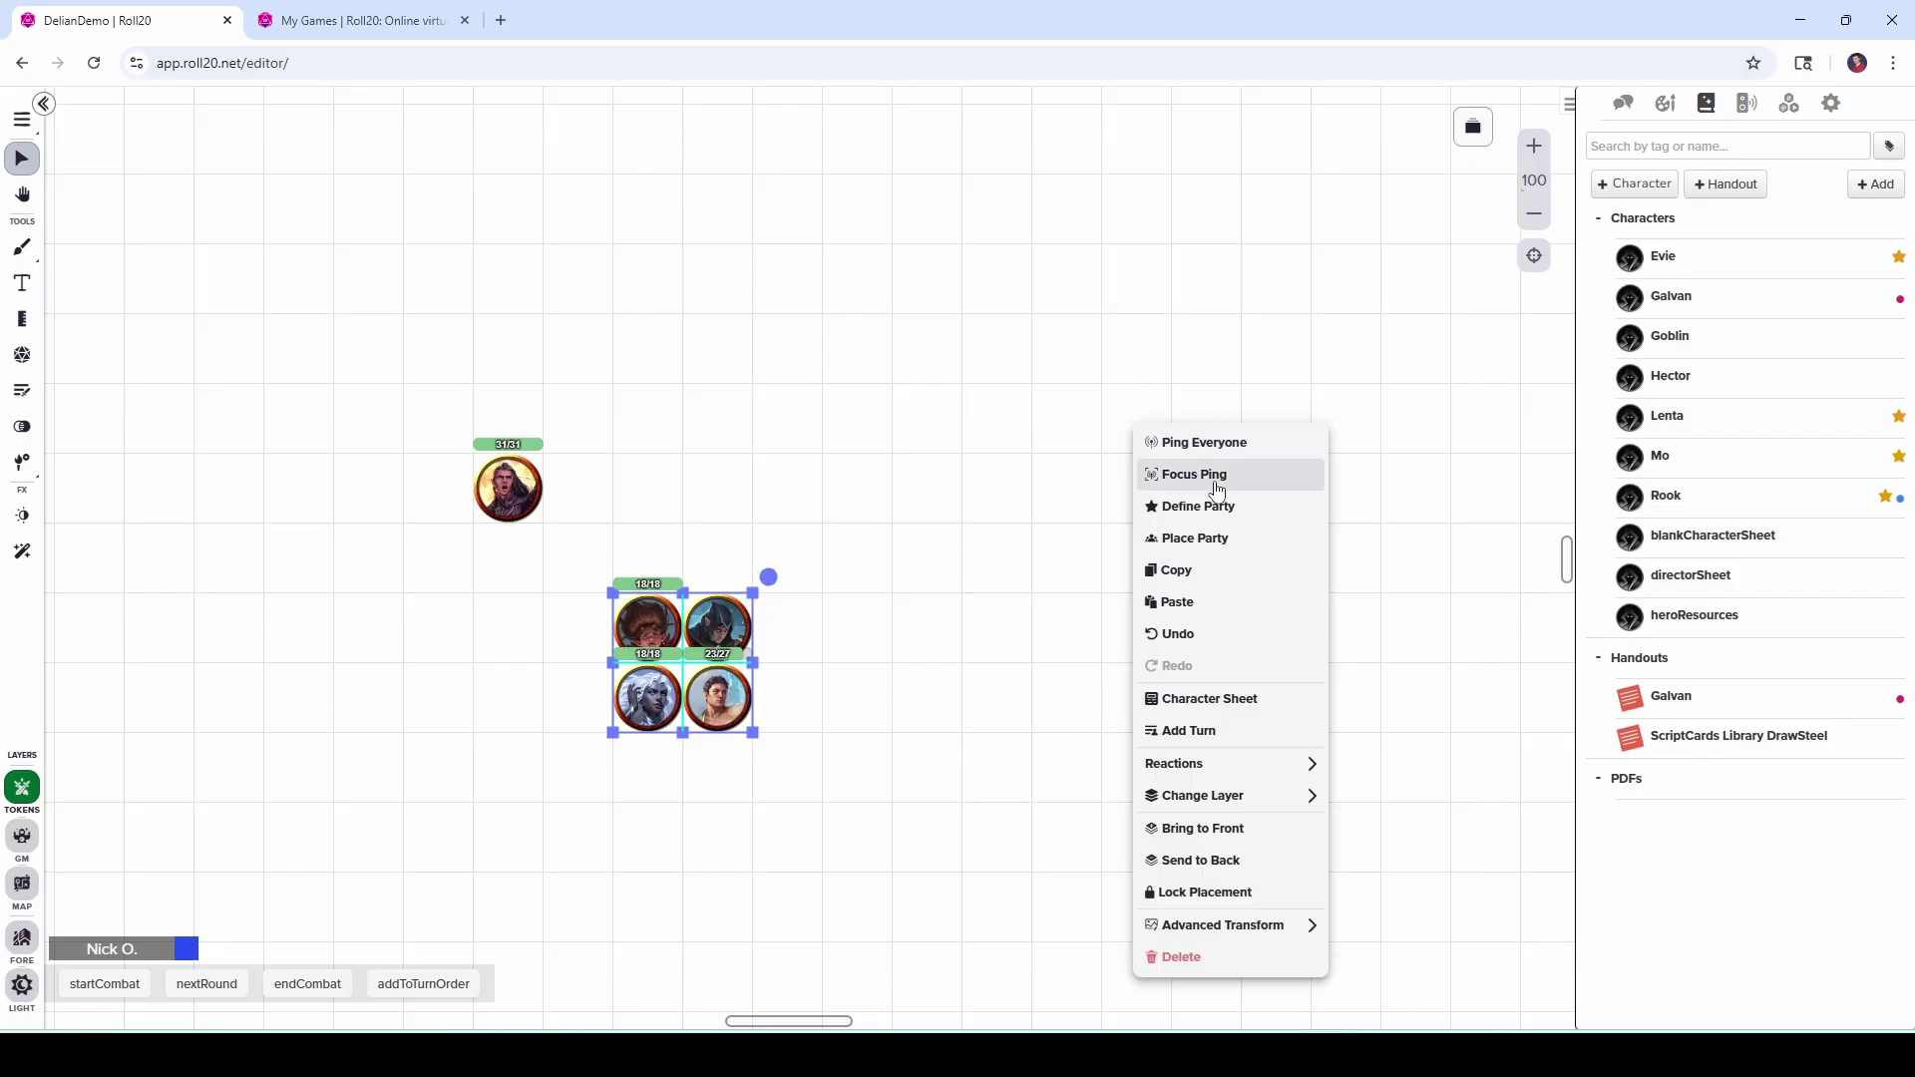
left_click(1215, 538)
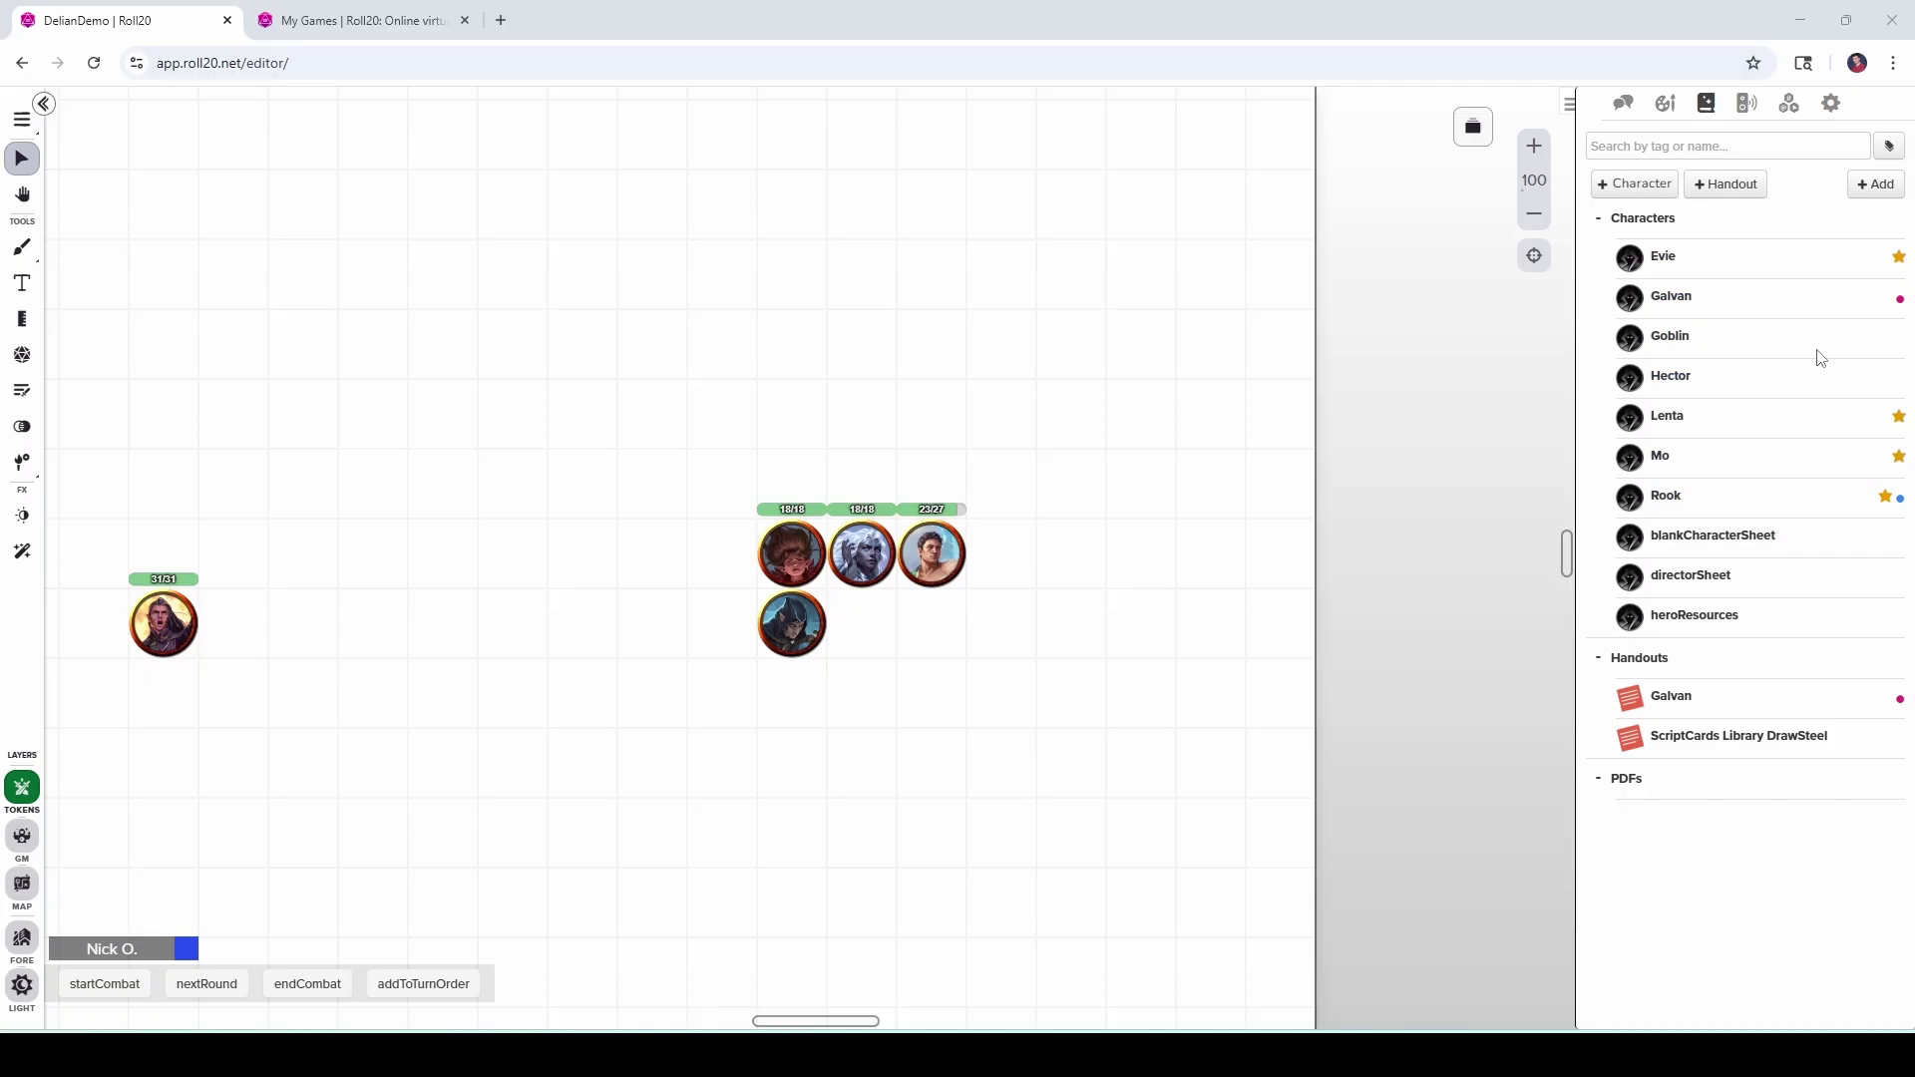
left_click(1638, 150)
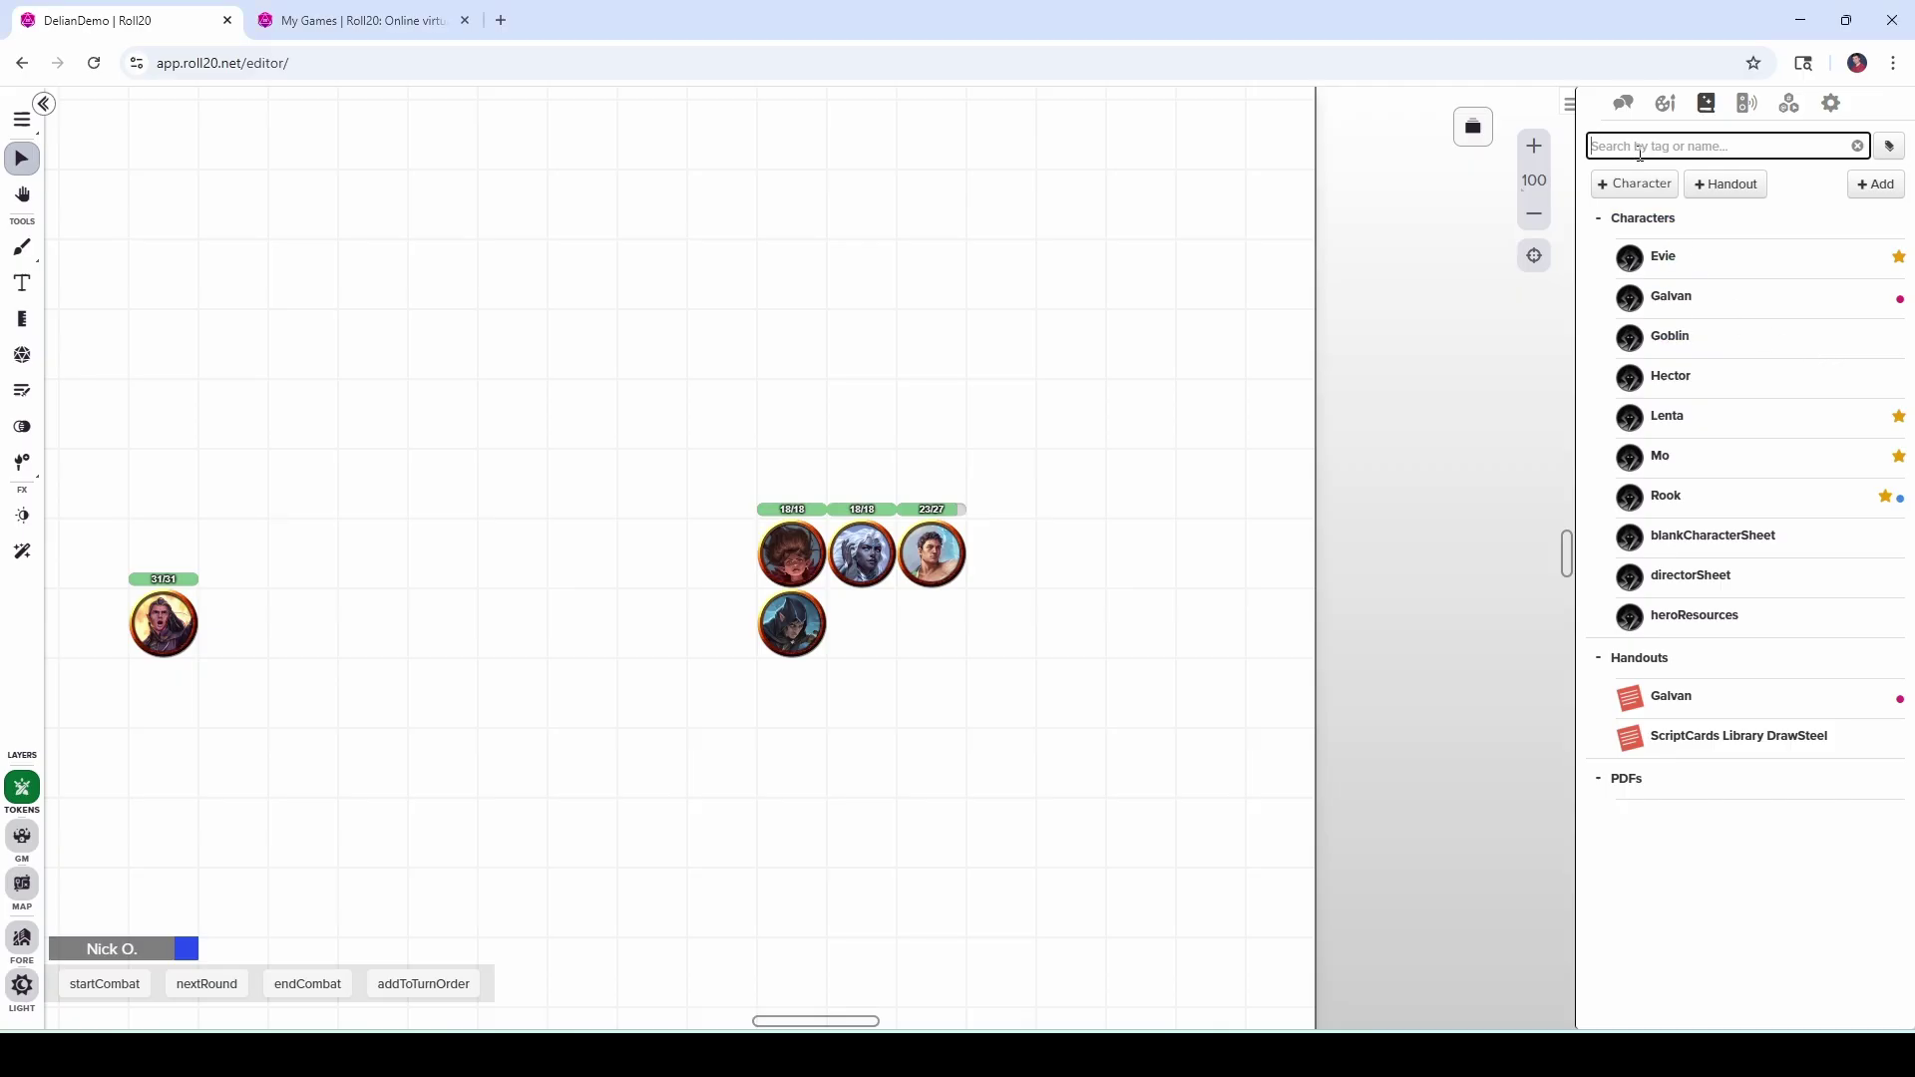
type("party")
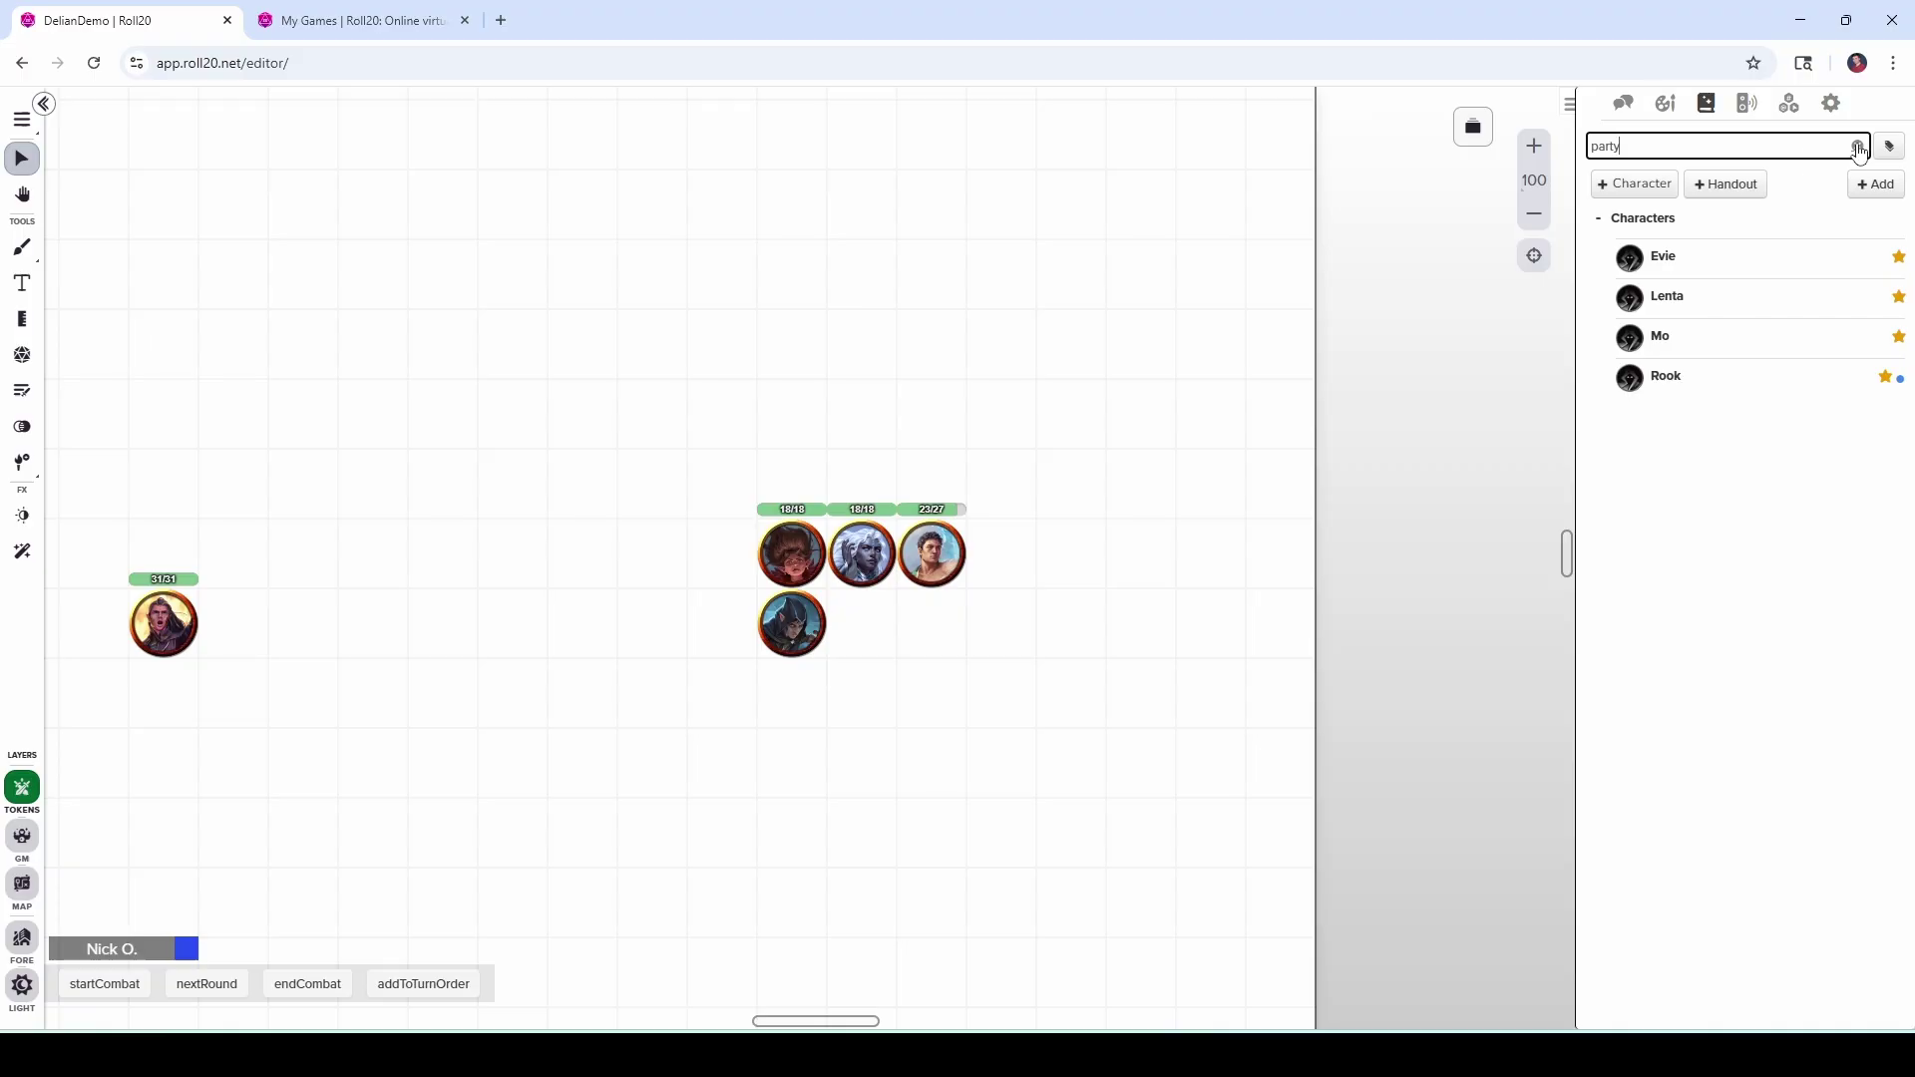
left_click(1860, 148)
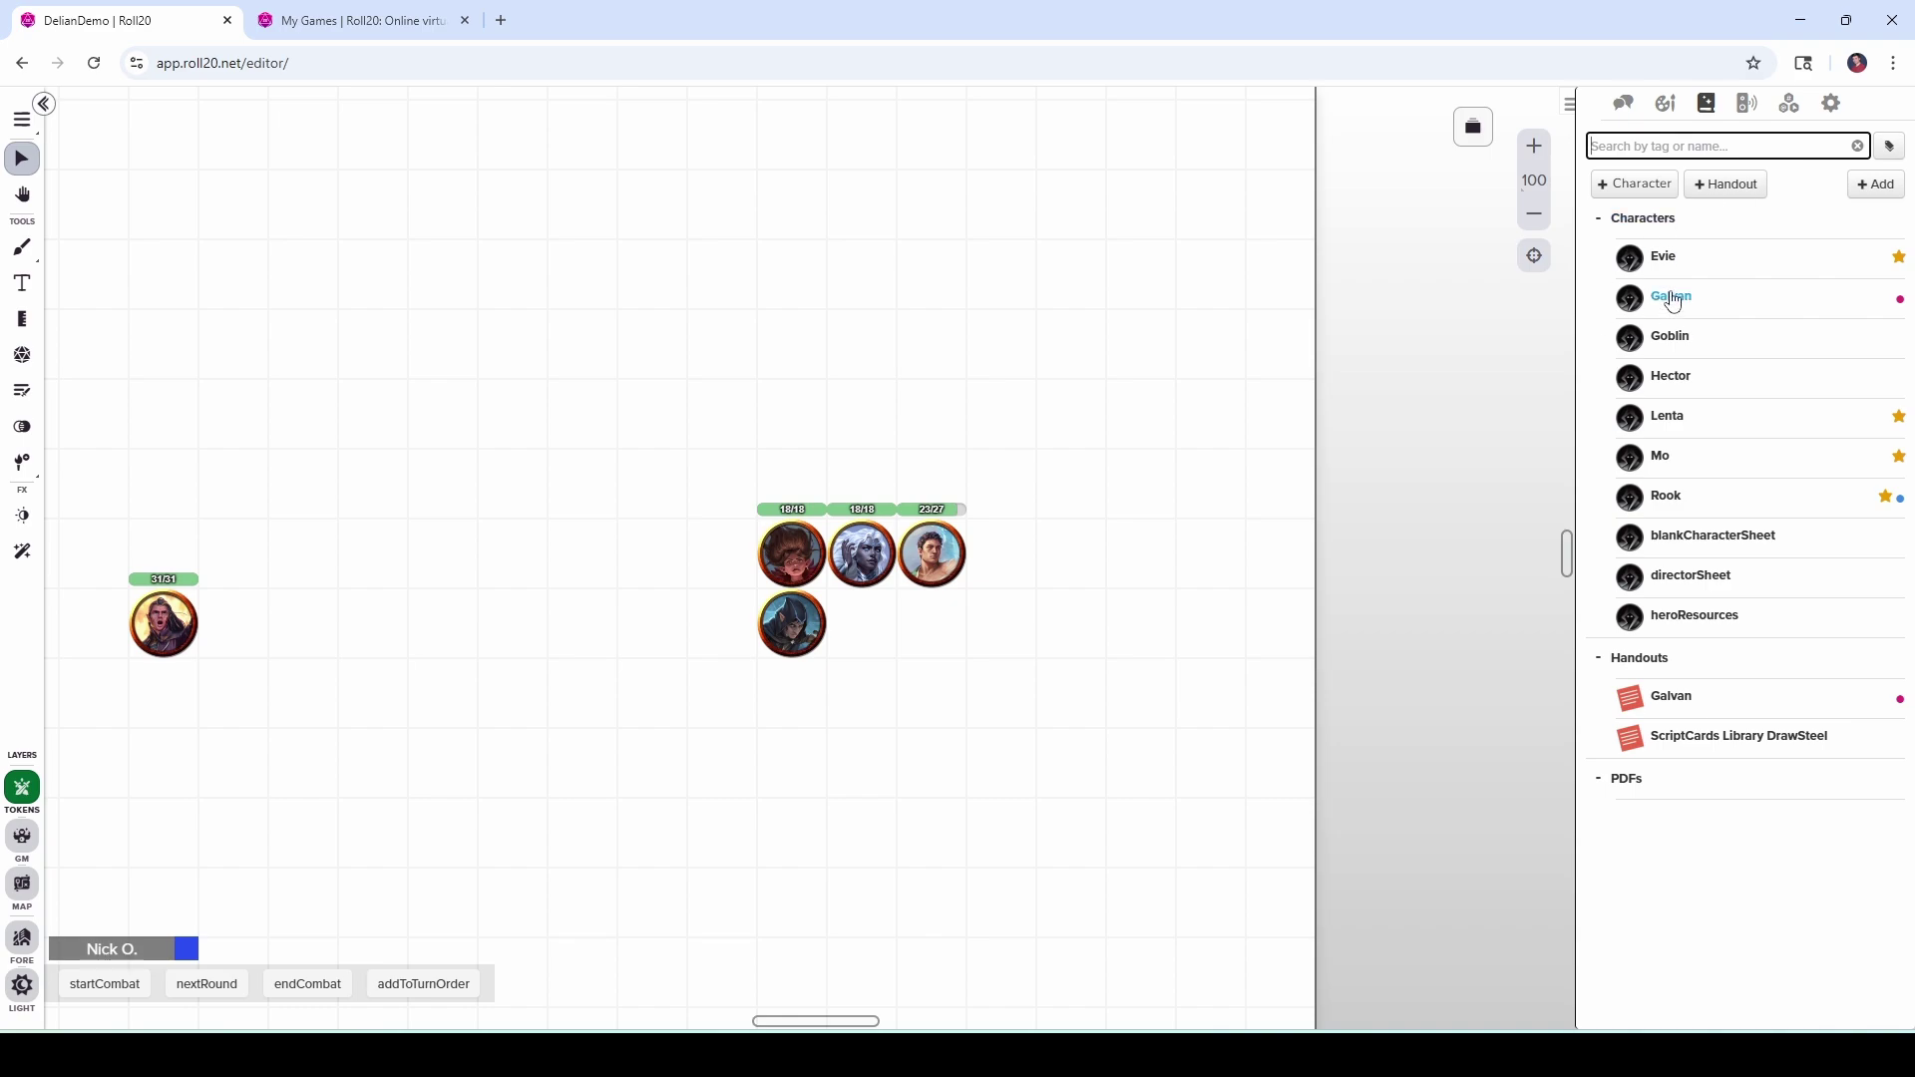
Make Galvan a party member, then place the party so five tokens group together.
left_click(1686, 299)
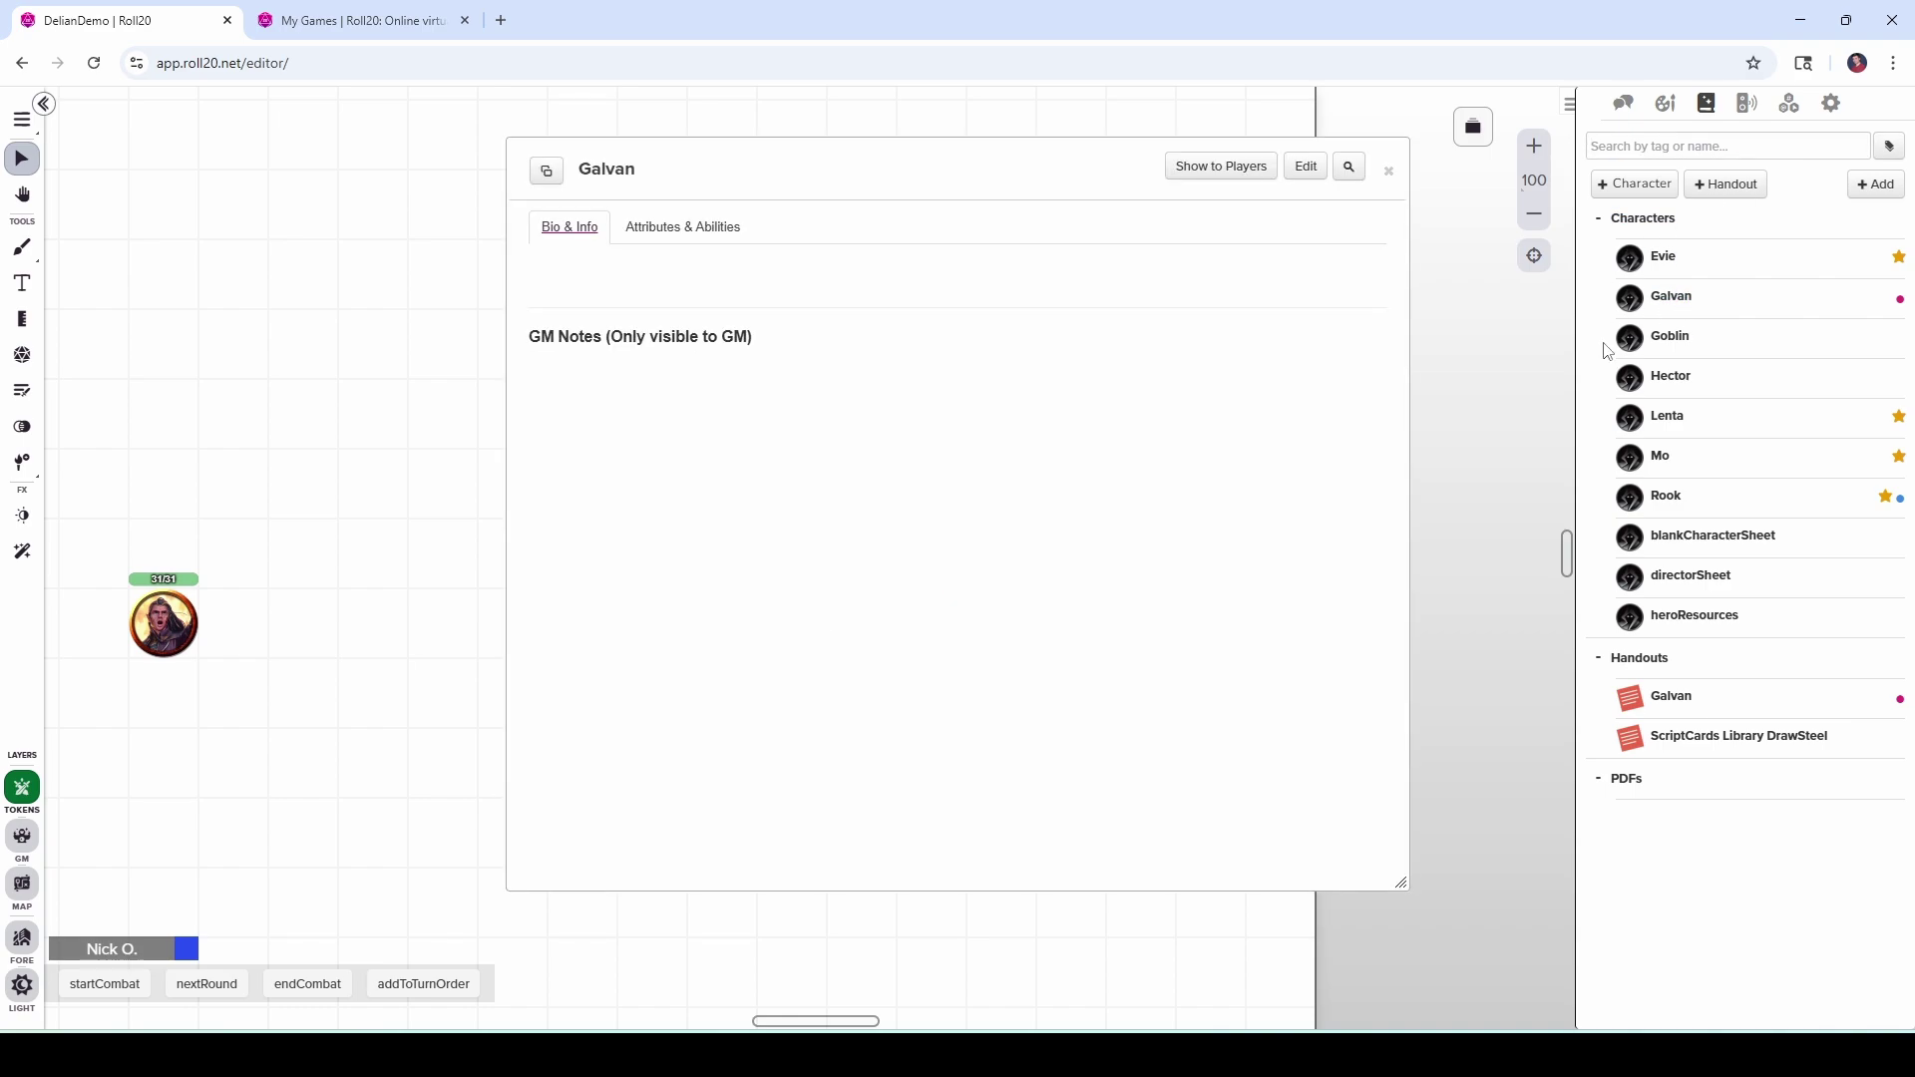
left_click(1307, 167)
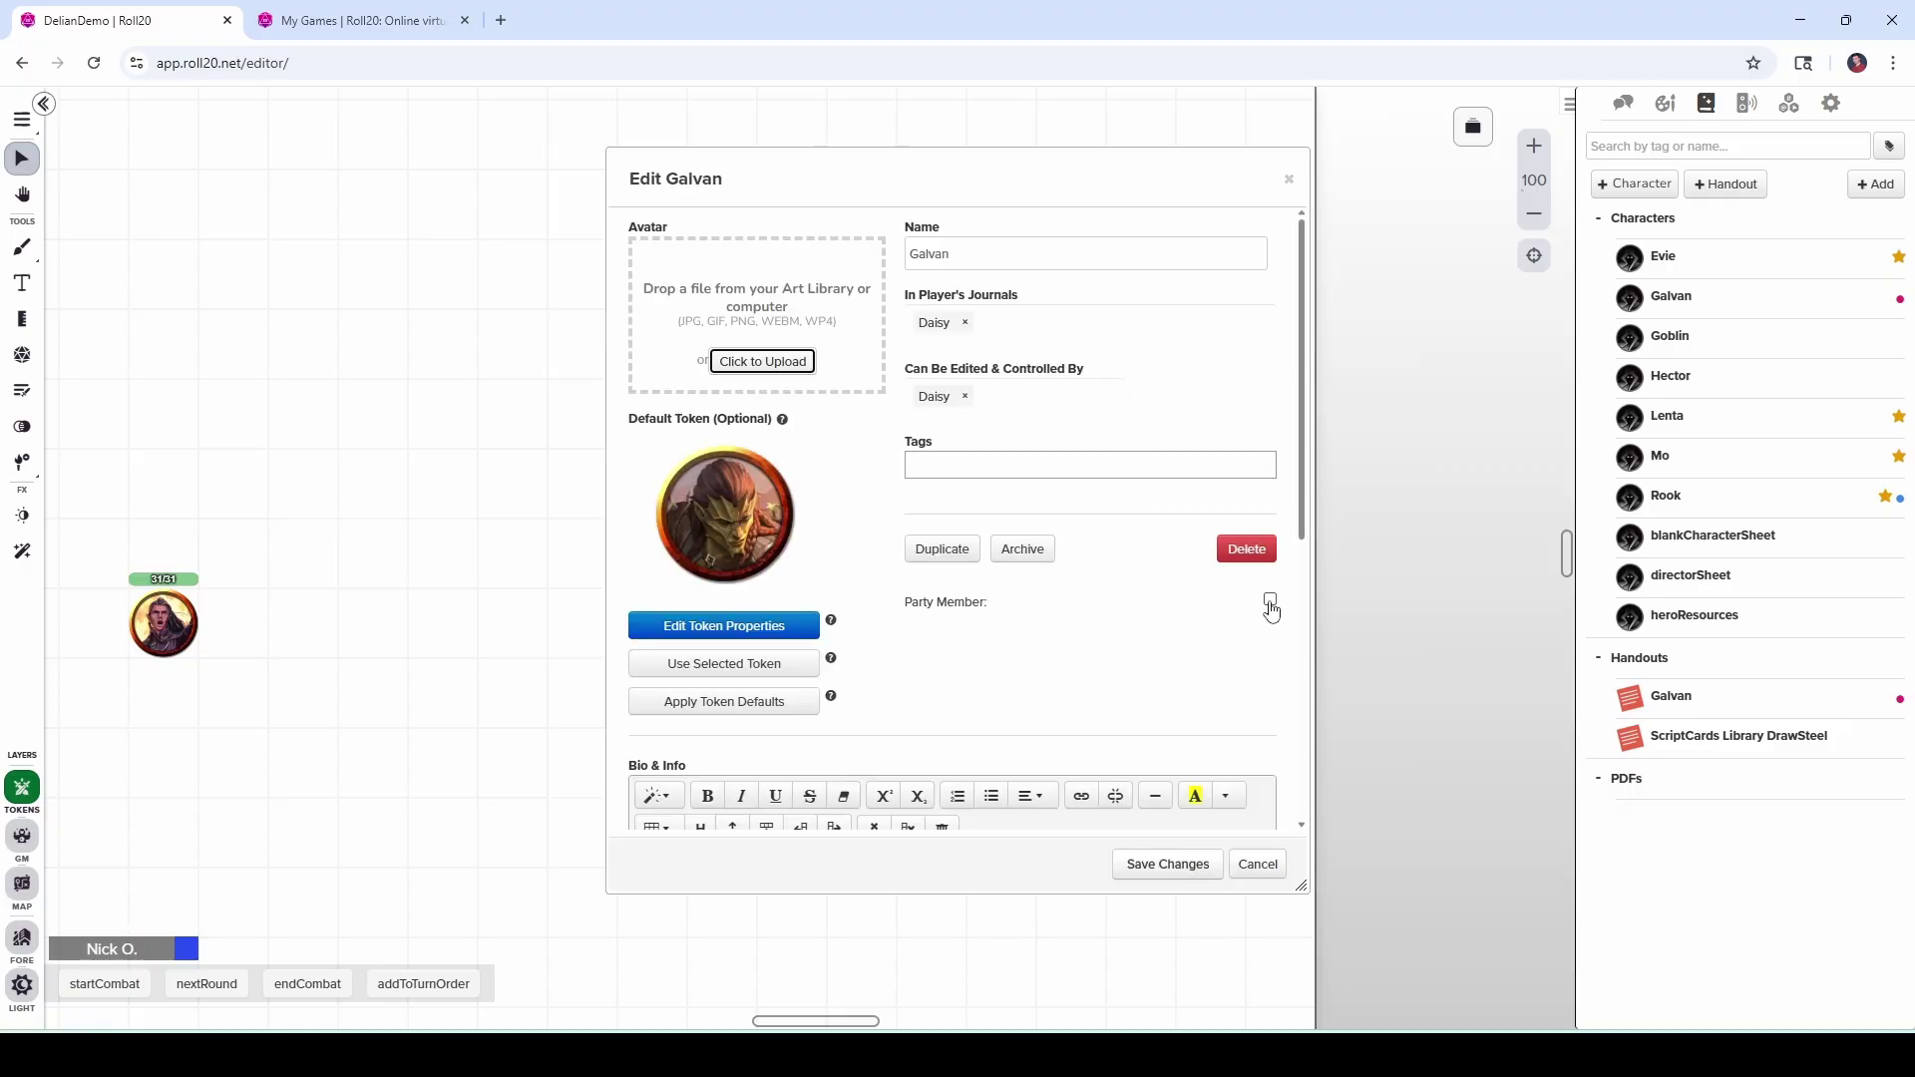
left_click(1271, 603)
left_click(1183, 862)
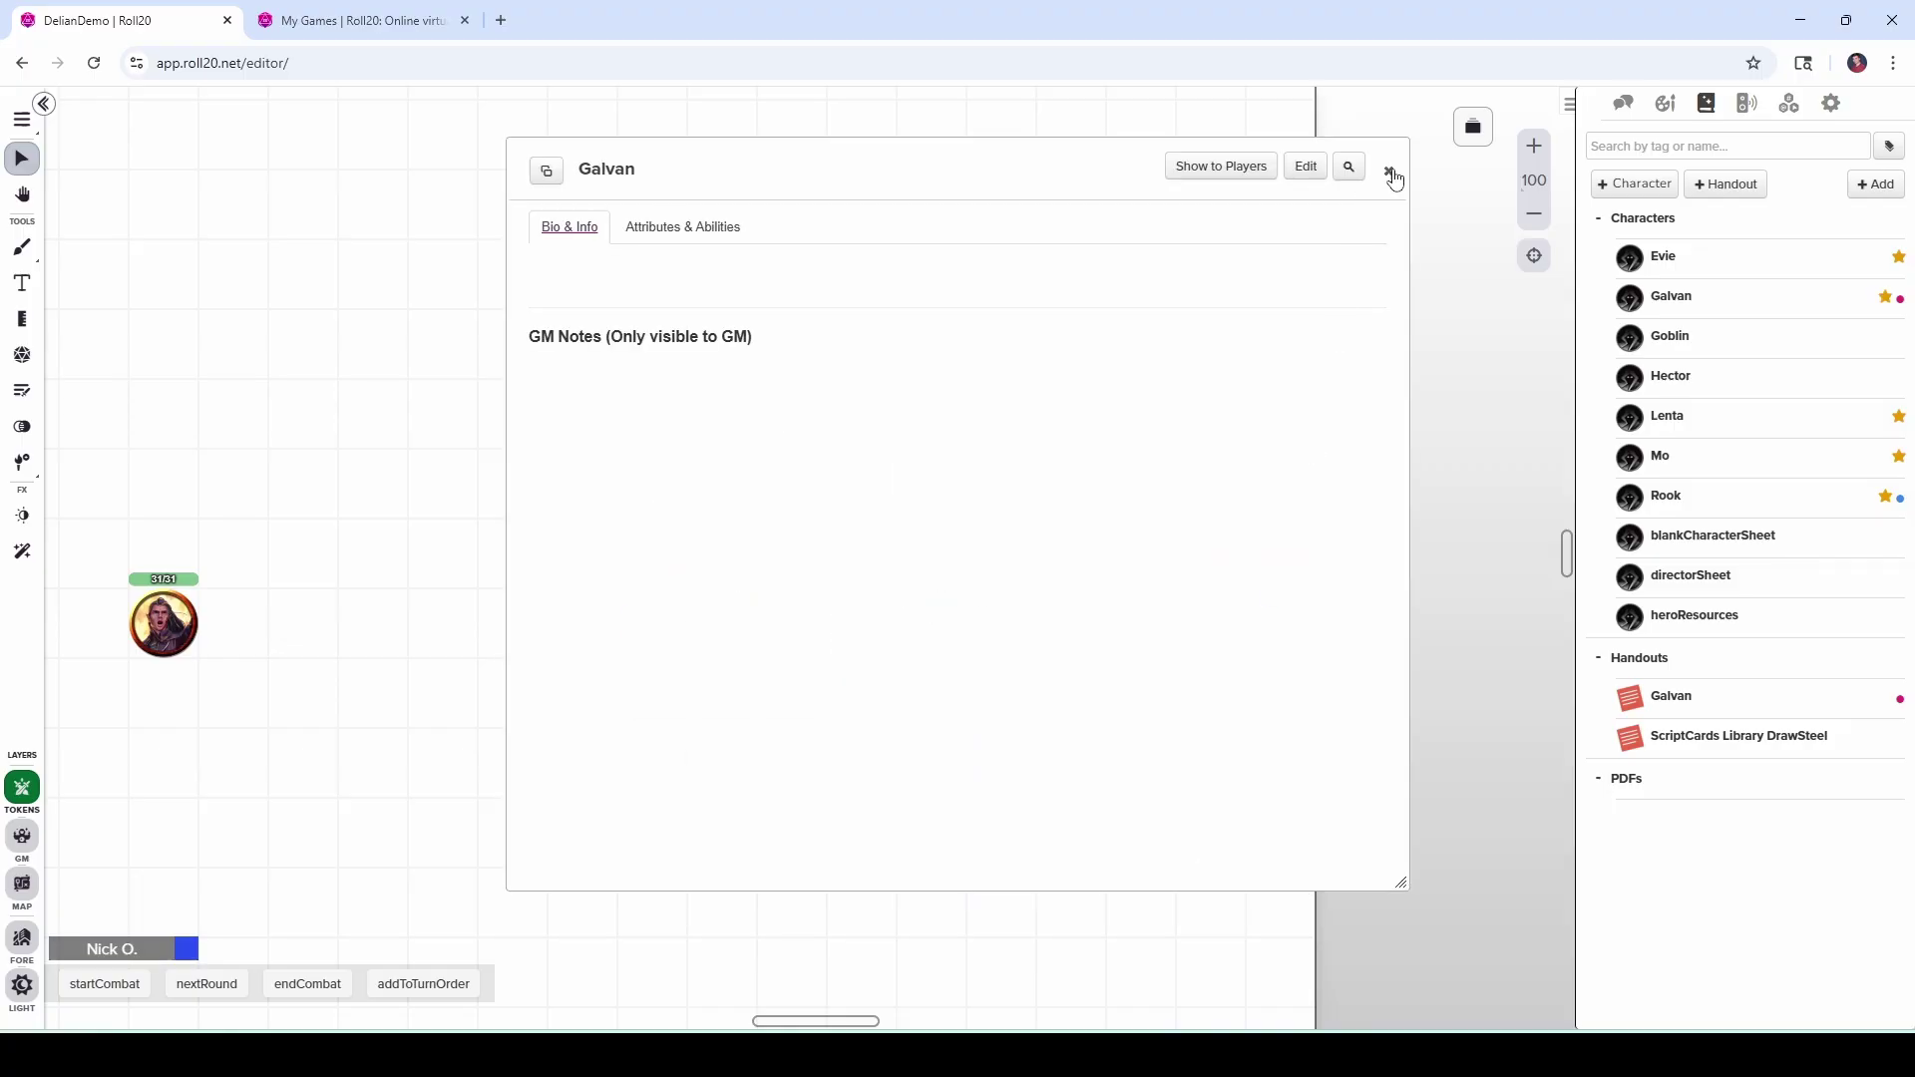
left_click(1390, 172)
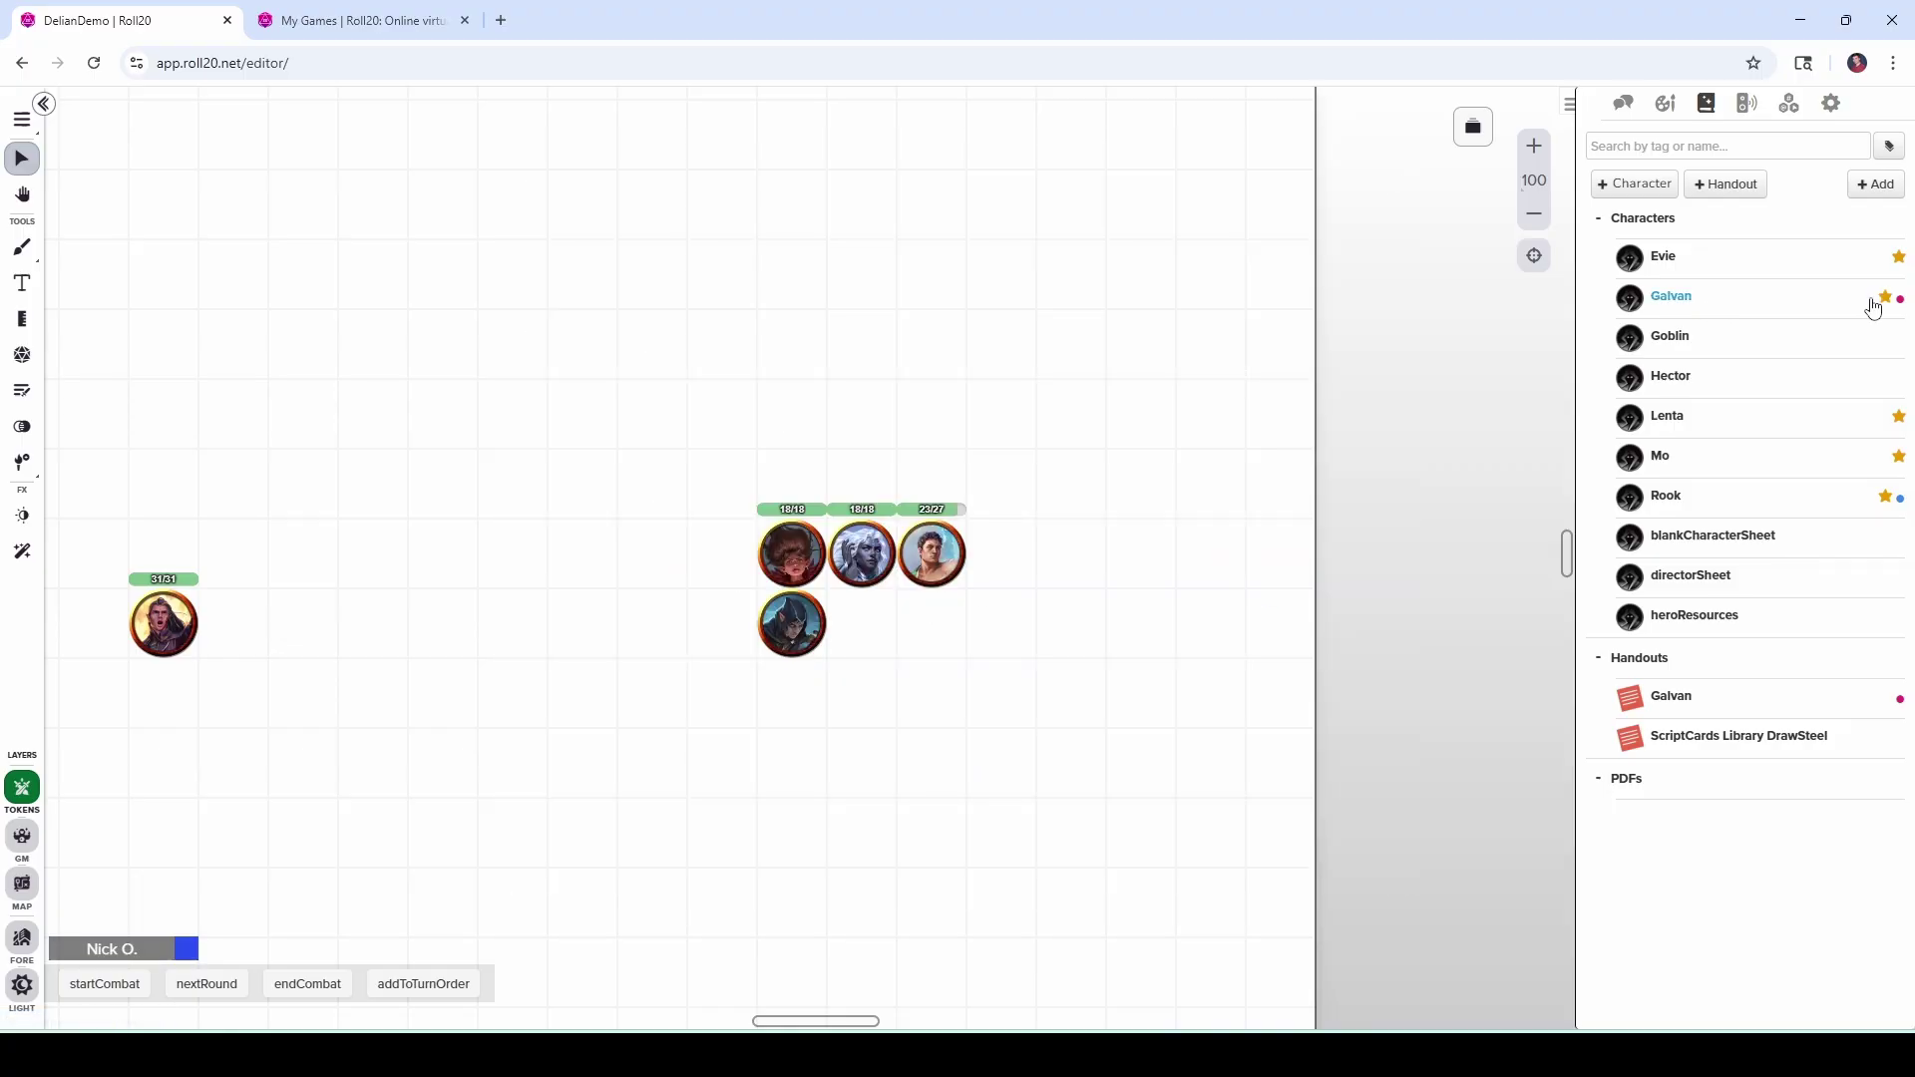
right_click(501, 250)
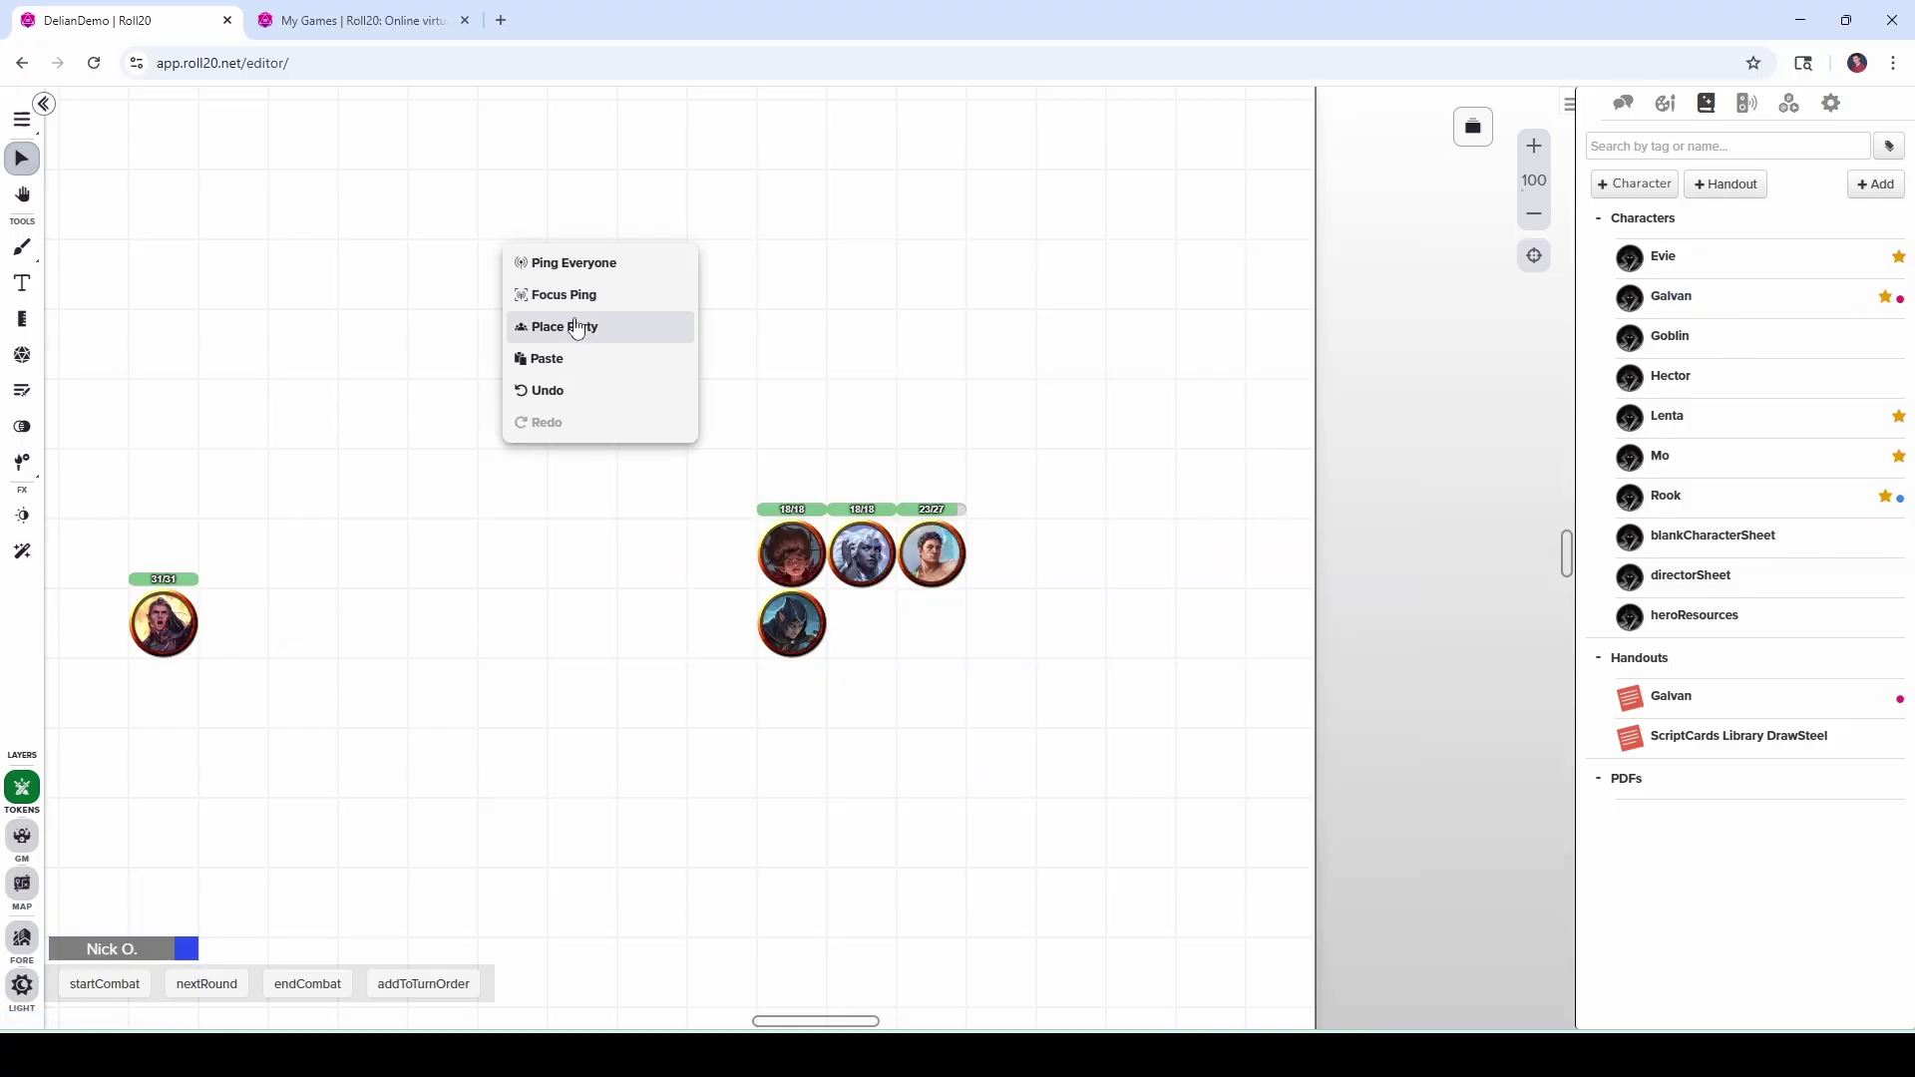
left_click(575, 321)
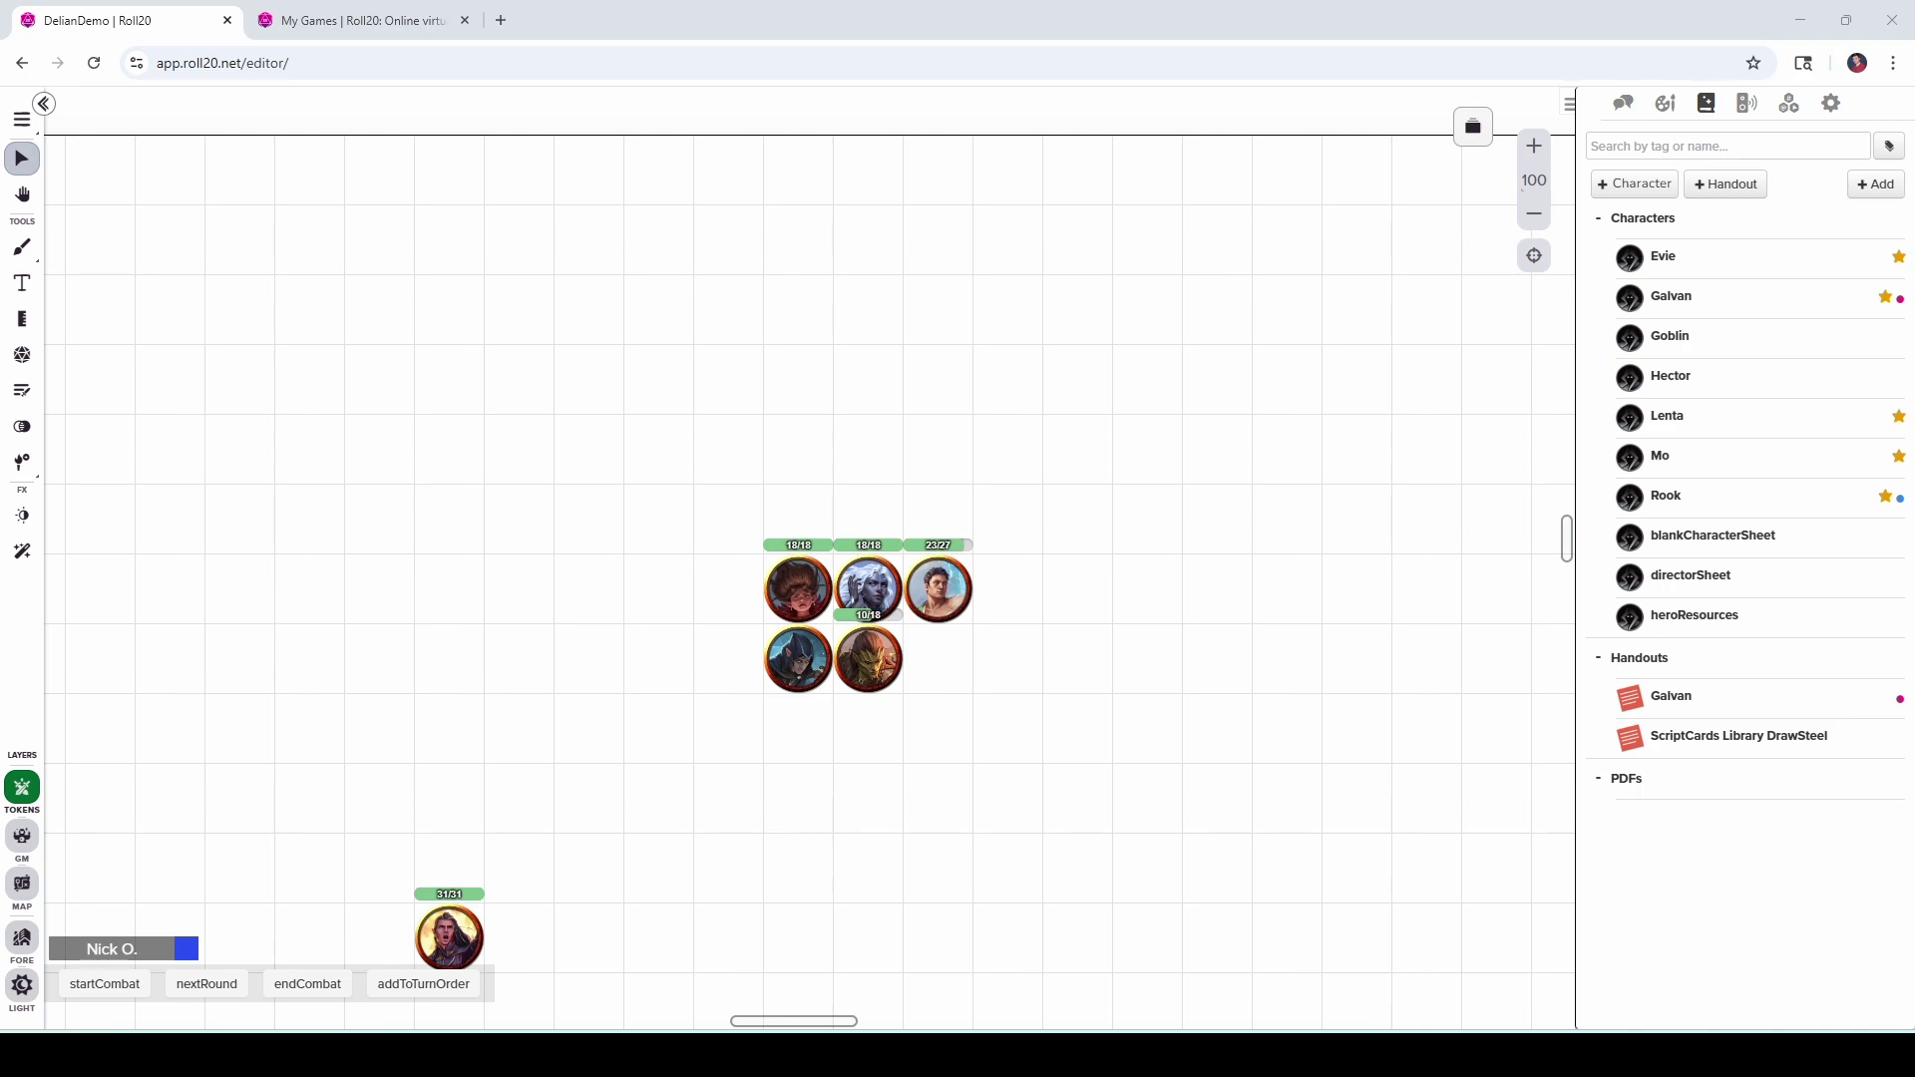
Drop the directorSheet token beside the group and define all six tokens as the party.
left_click_drag(1692, 579, 985, 707)
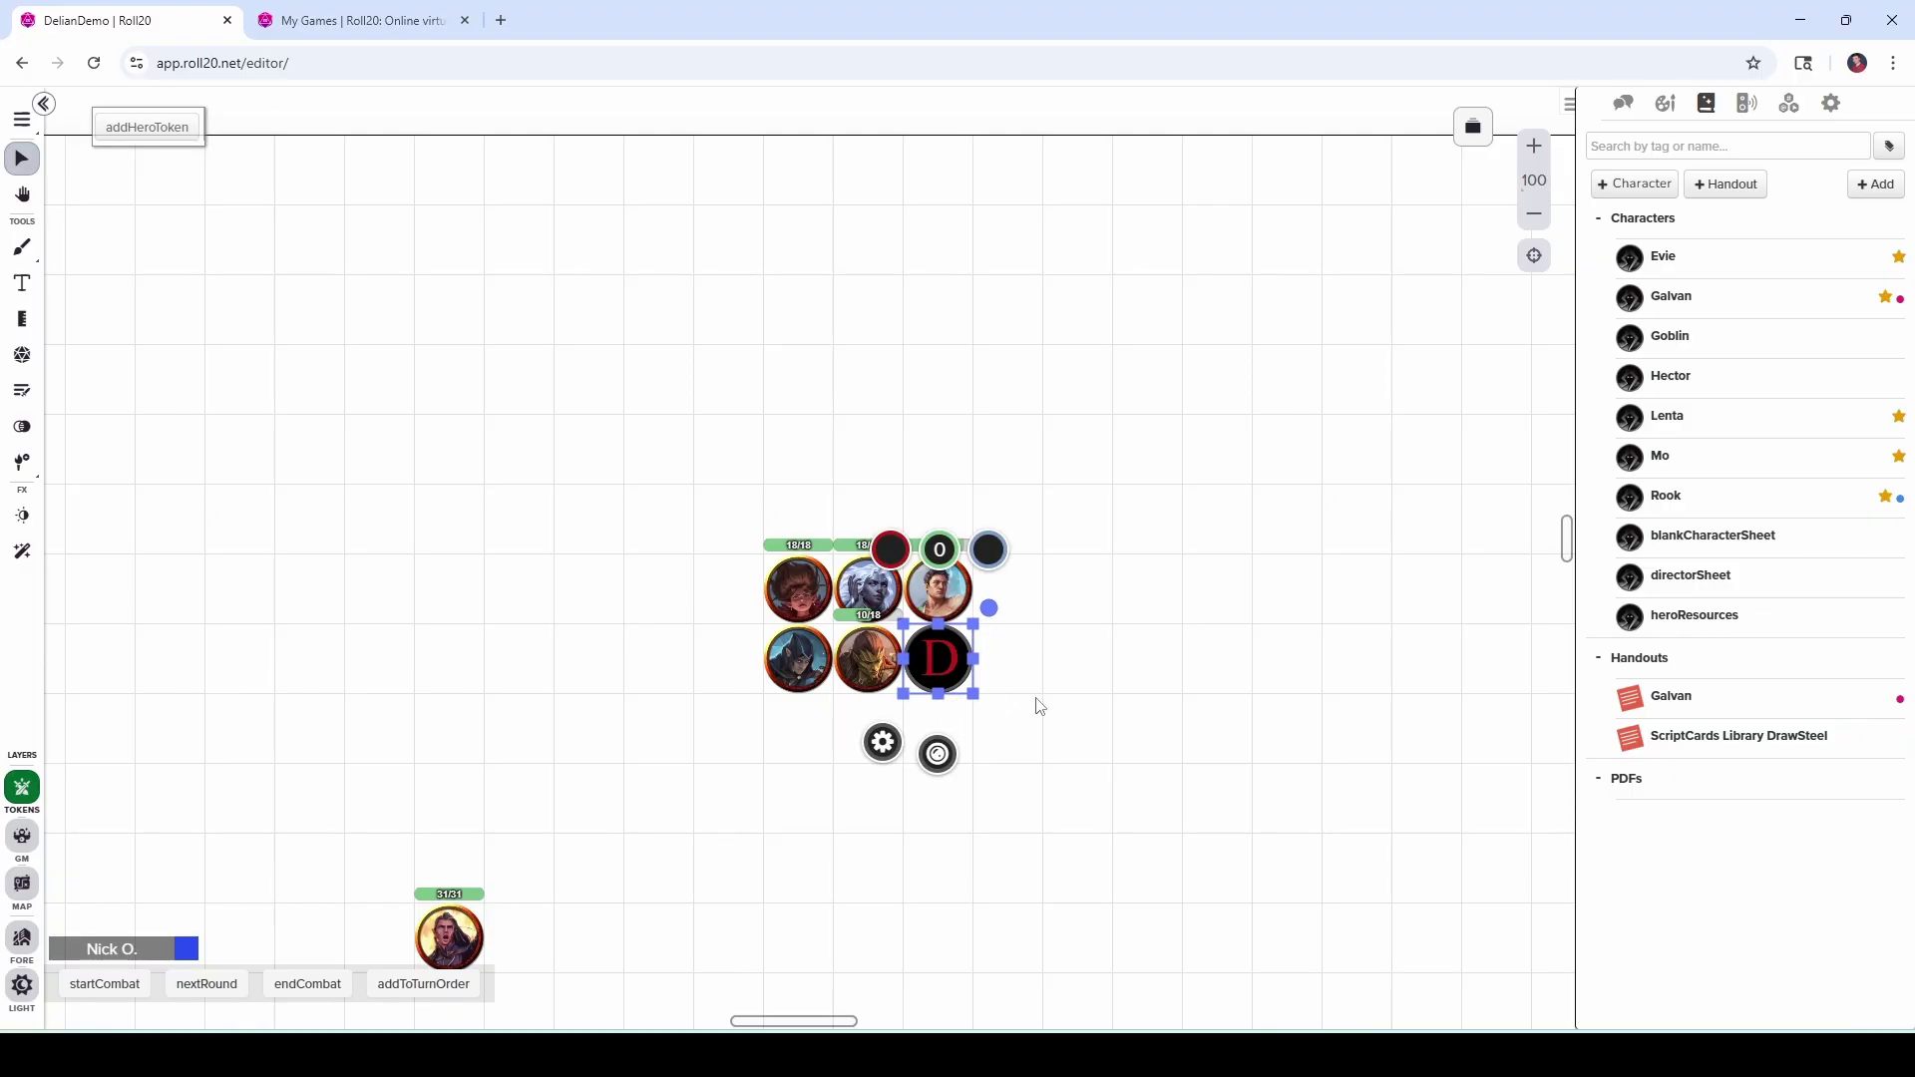
left_click(1038, 705)
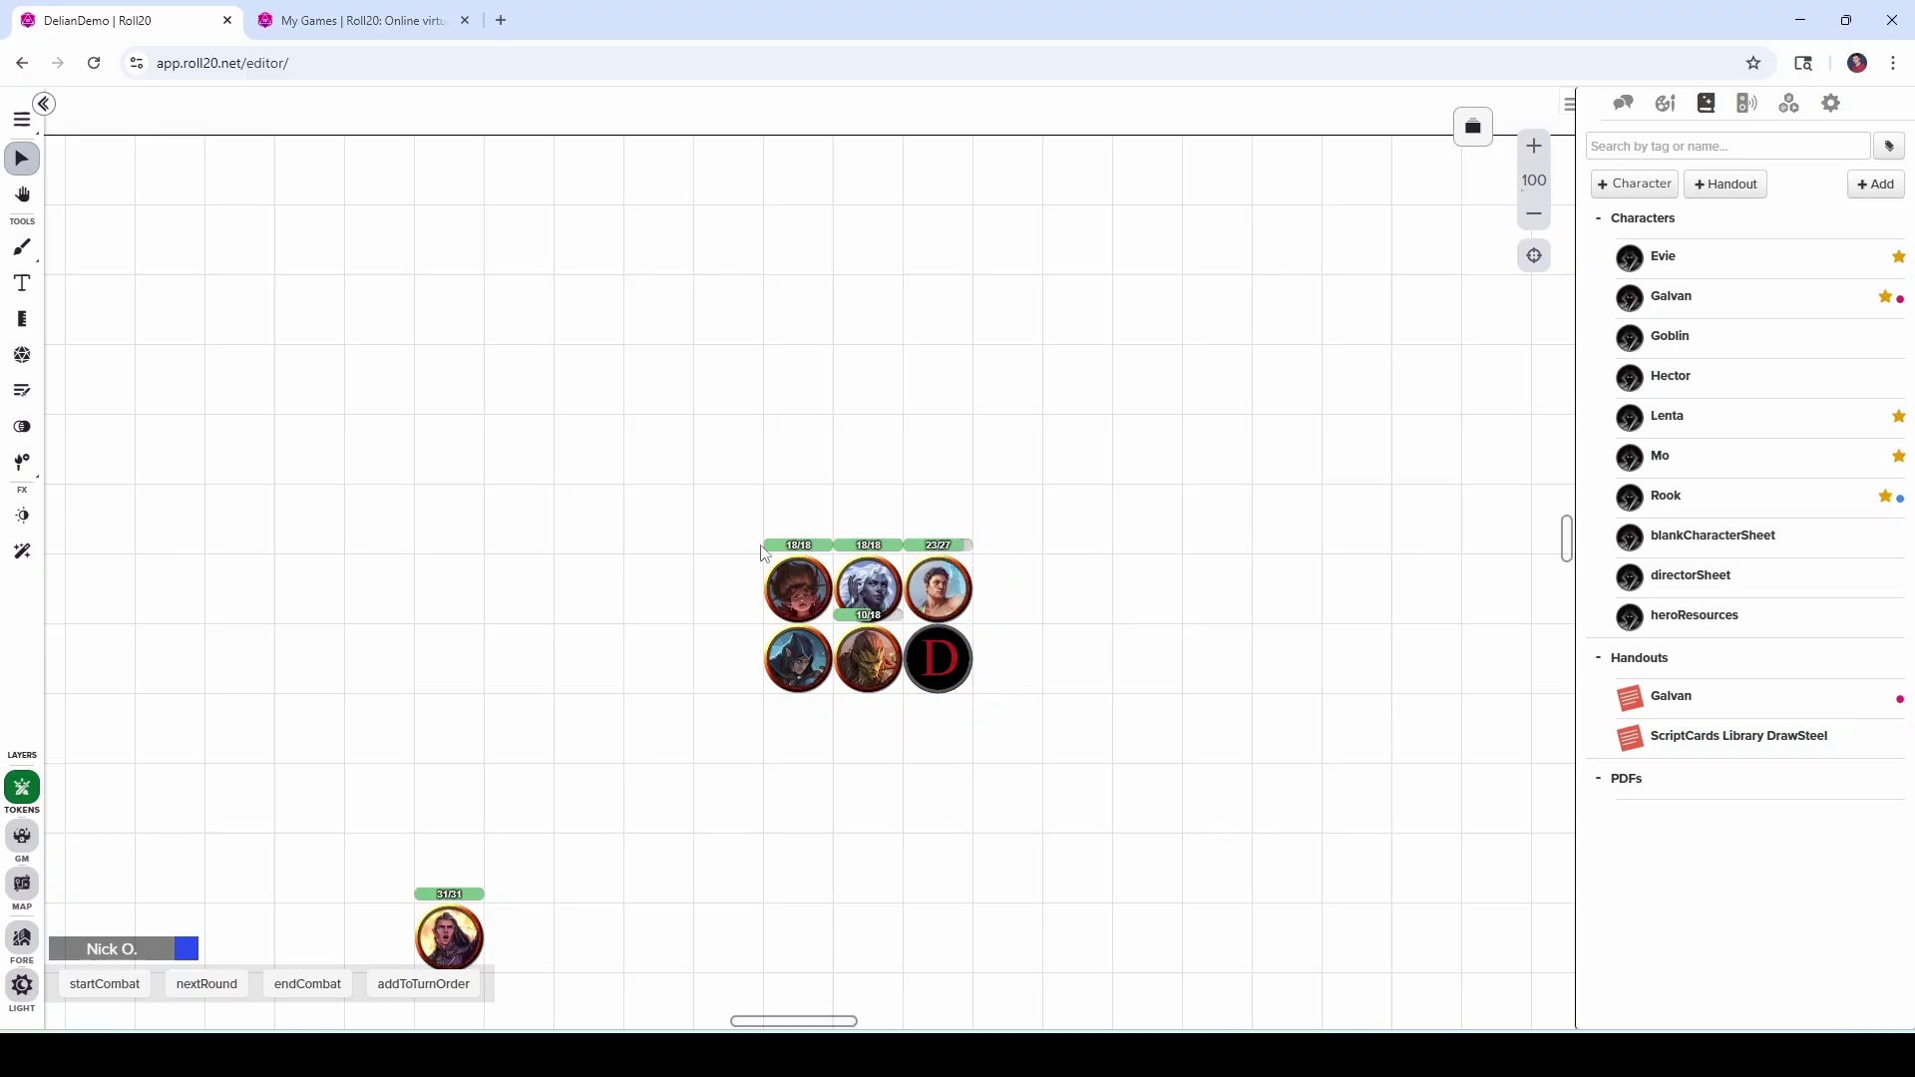
left_click_drag(748, 527, 973, 699)
right_click(950, 659)
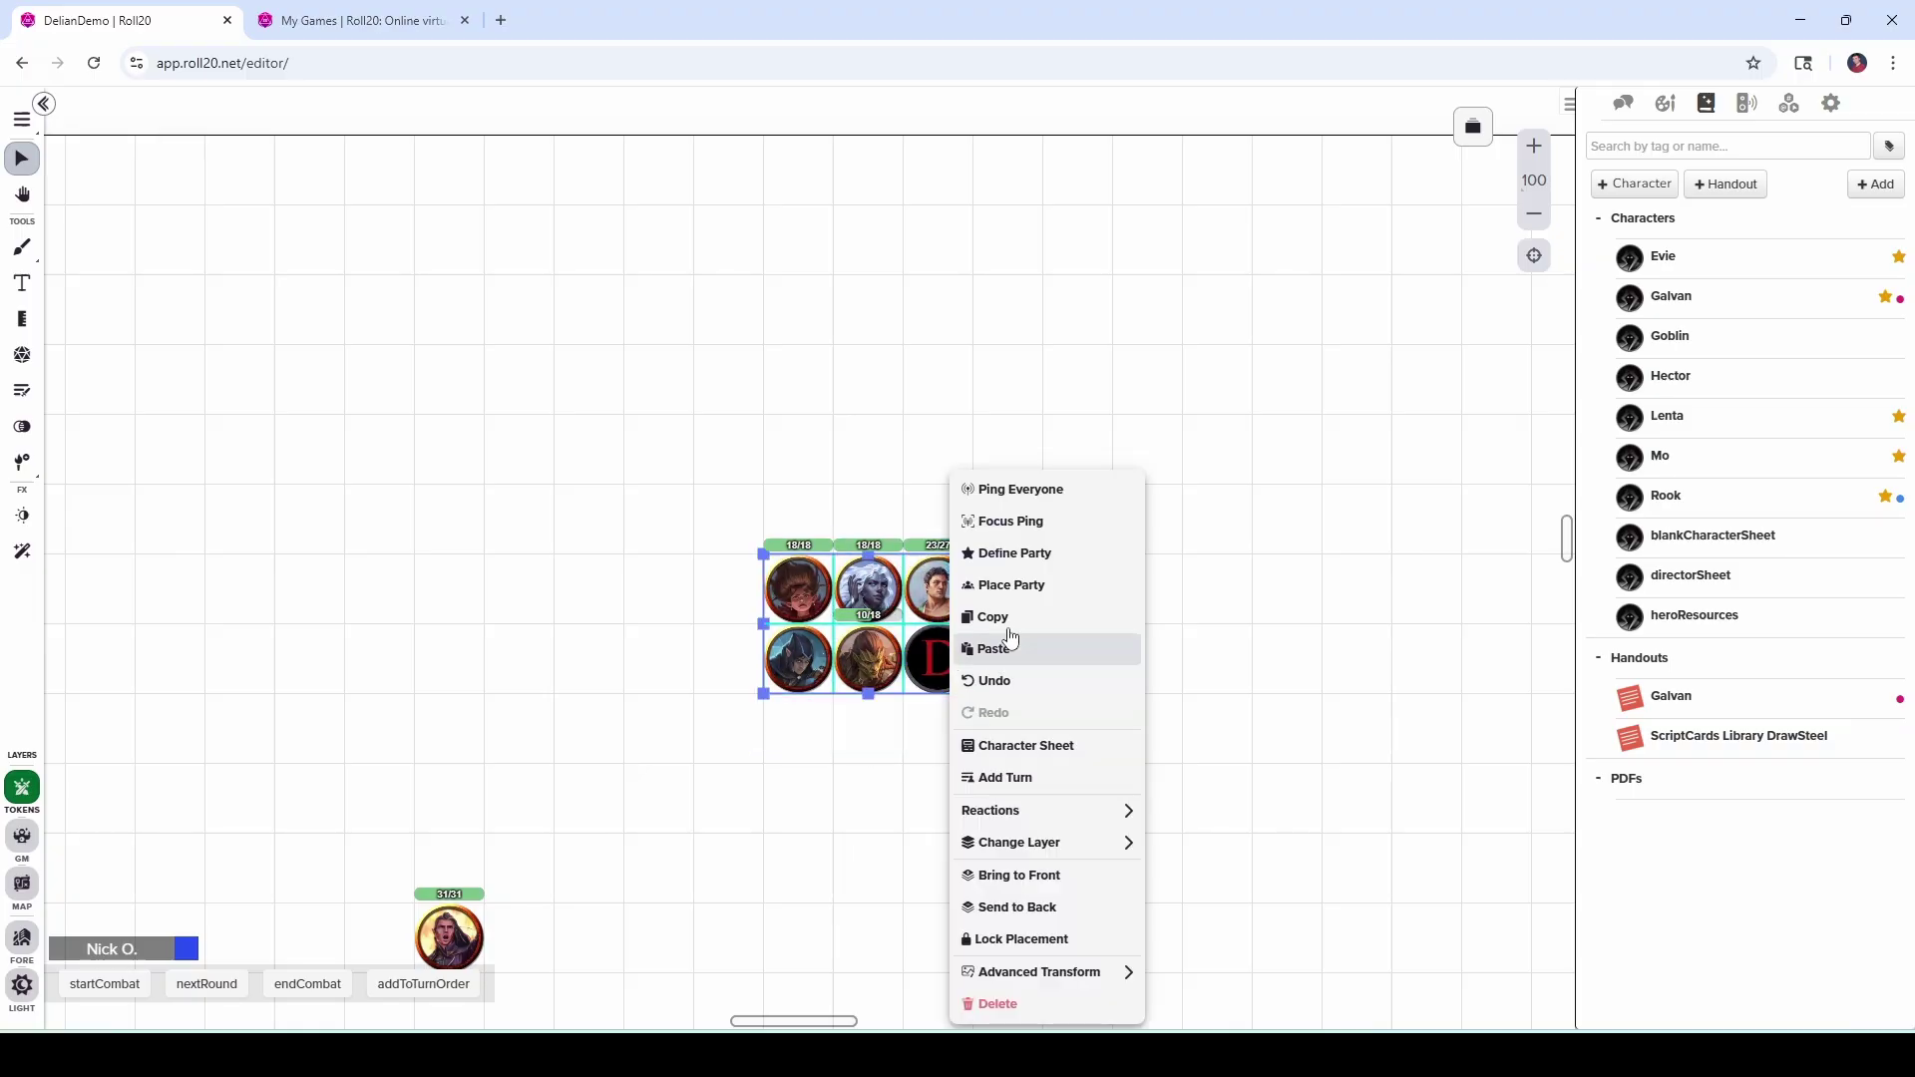
left_click(1037, 555)
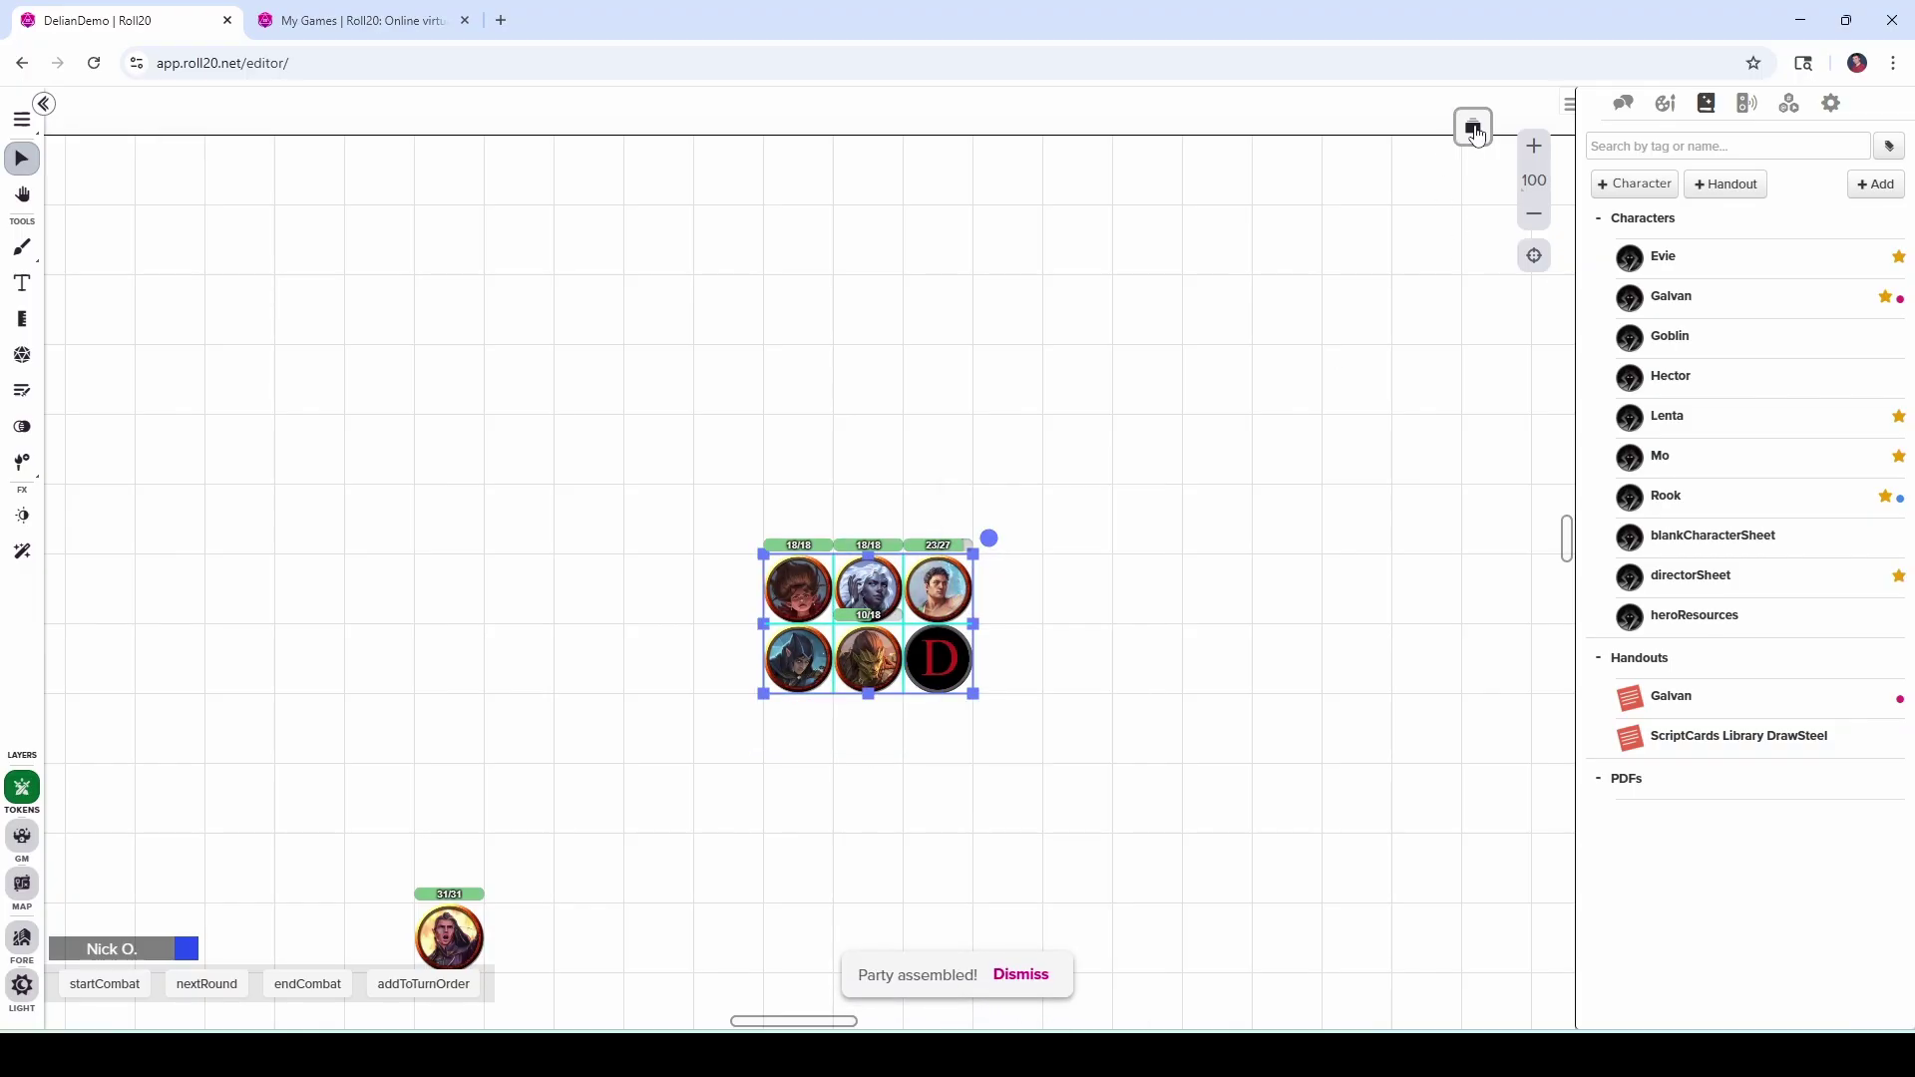
Place the six-token party on the Delian Tomb Lvl 1 floor, then move the director token far left.
left_click(1472, 126)
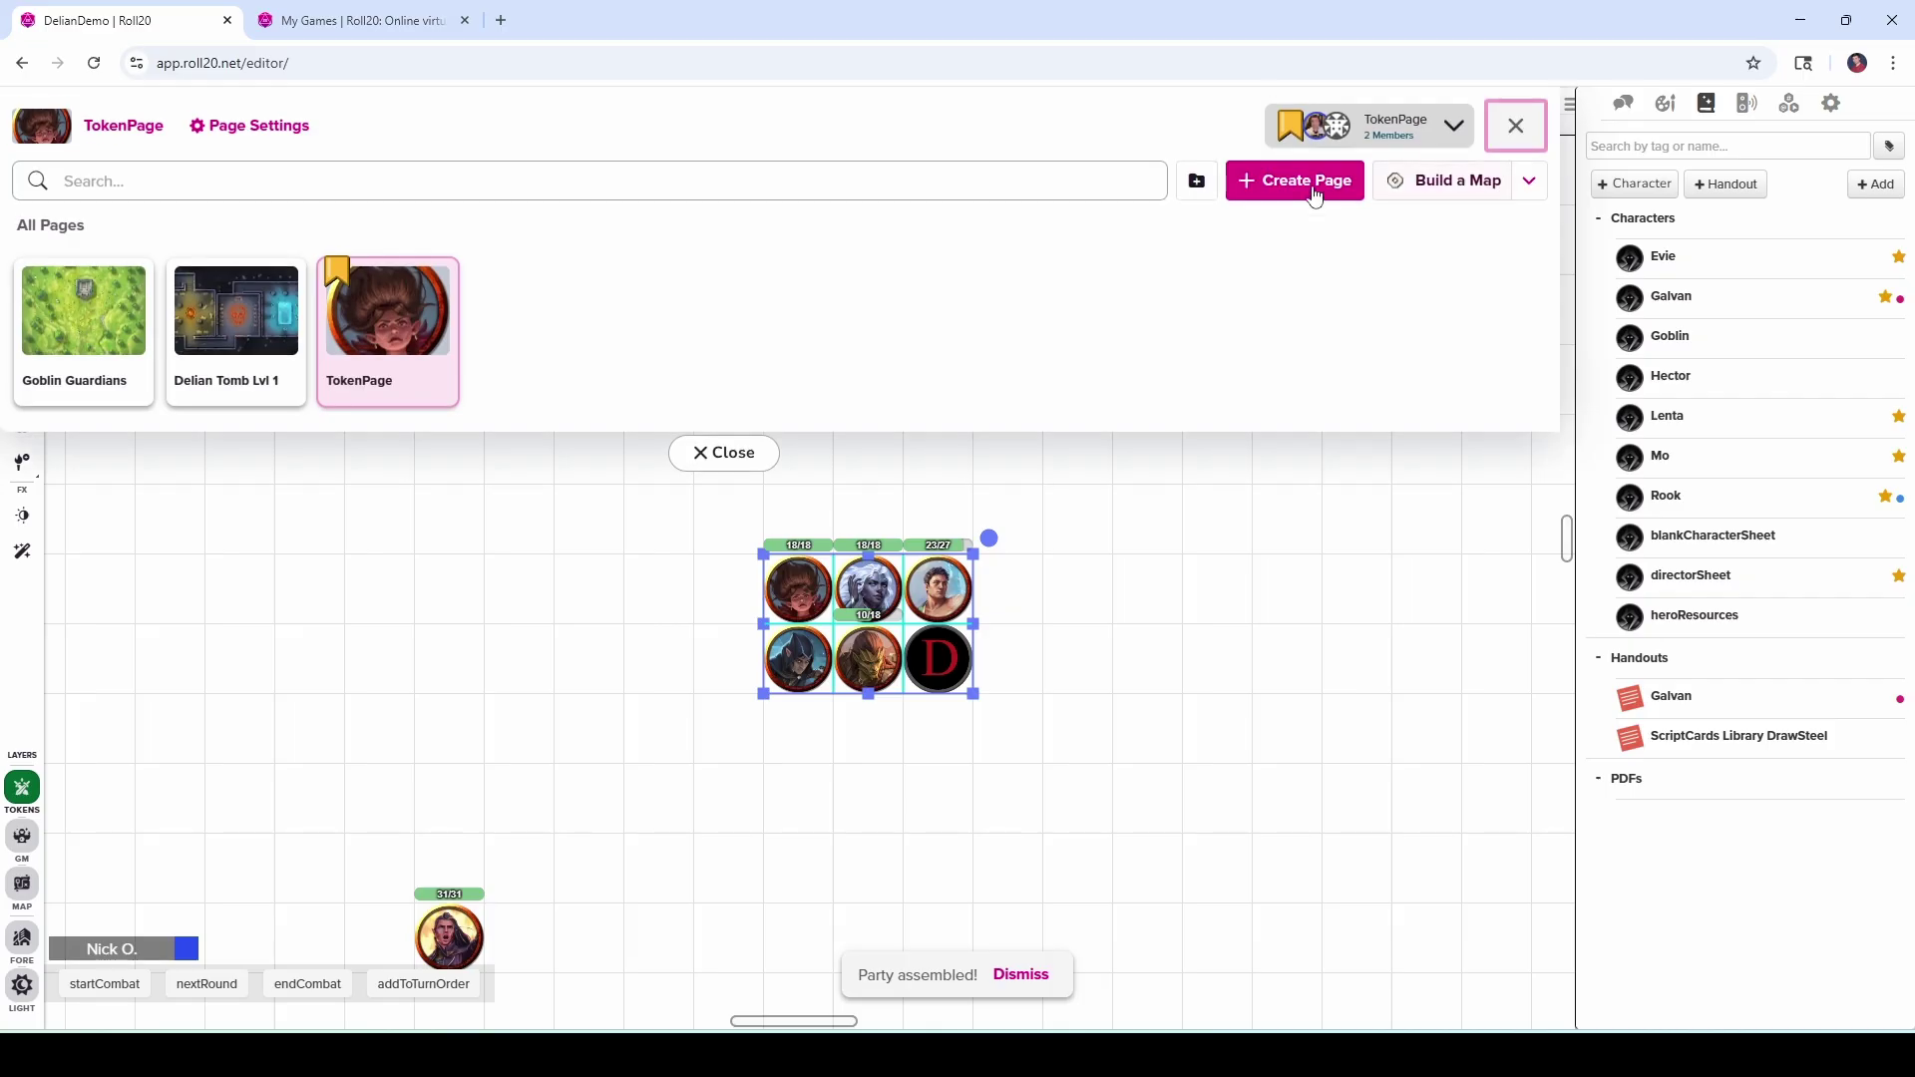
left_click(202, 331)
right_click(766, 651)
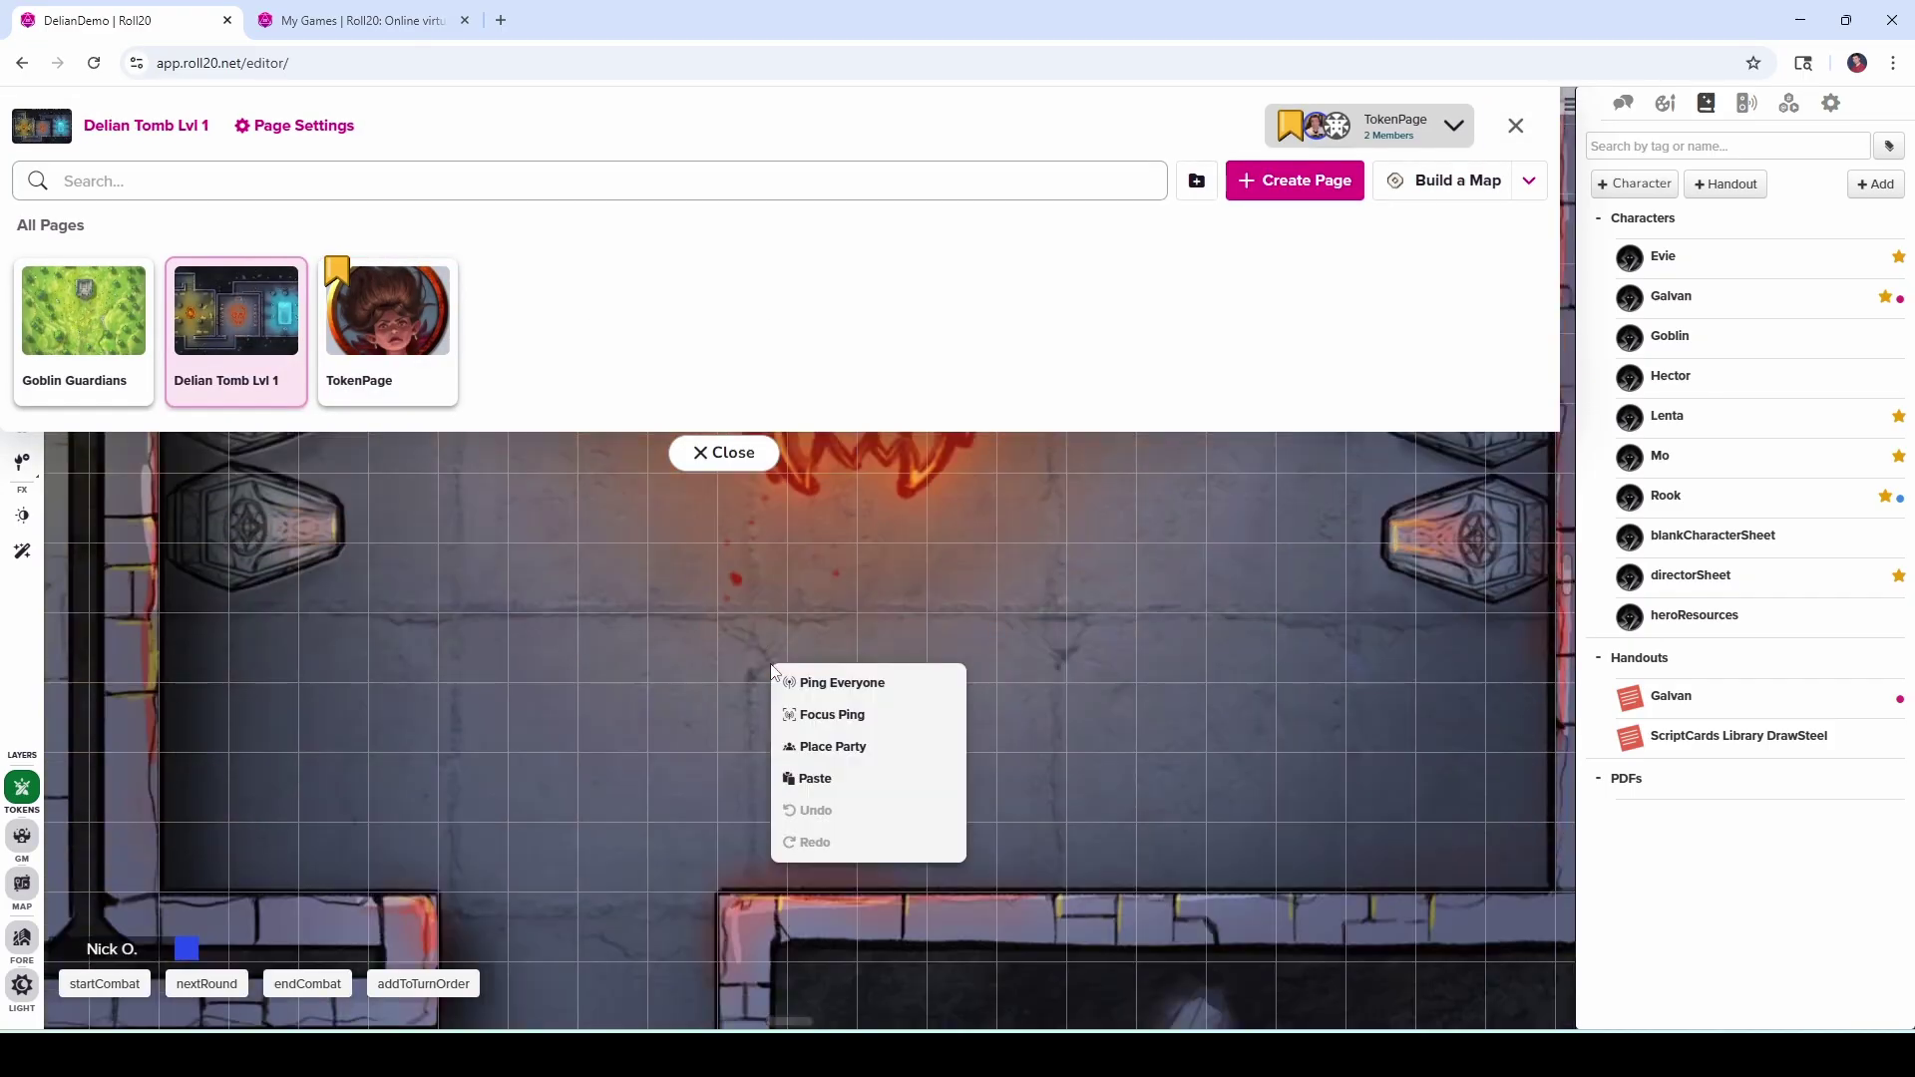
left_click(860, 746)
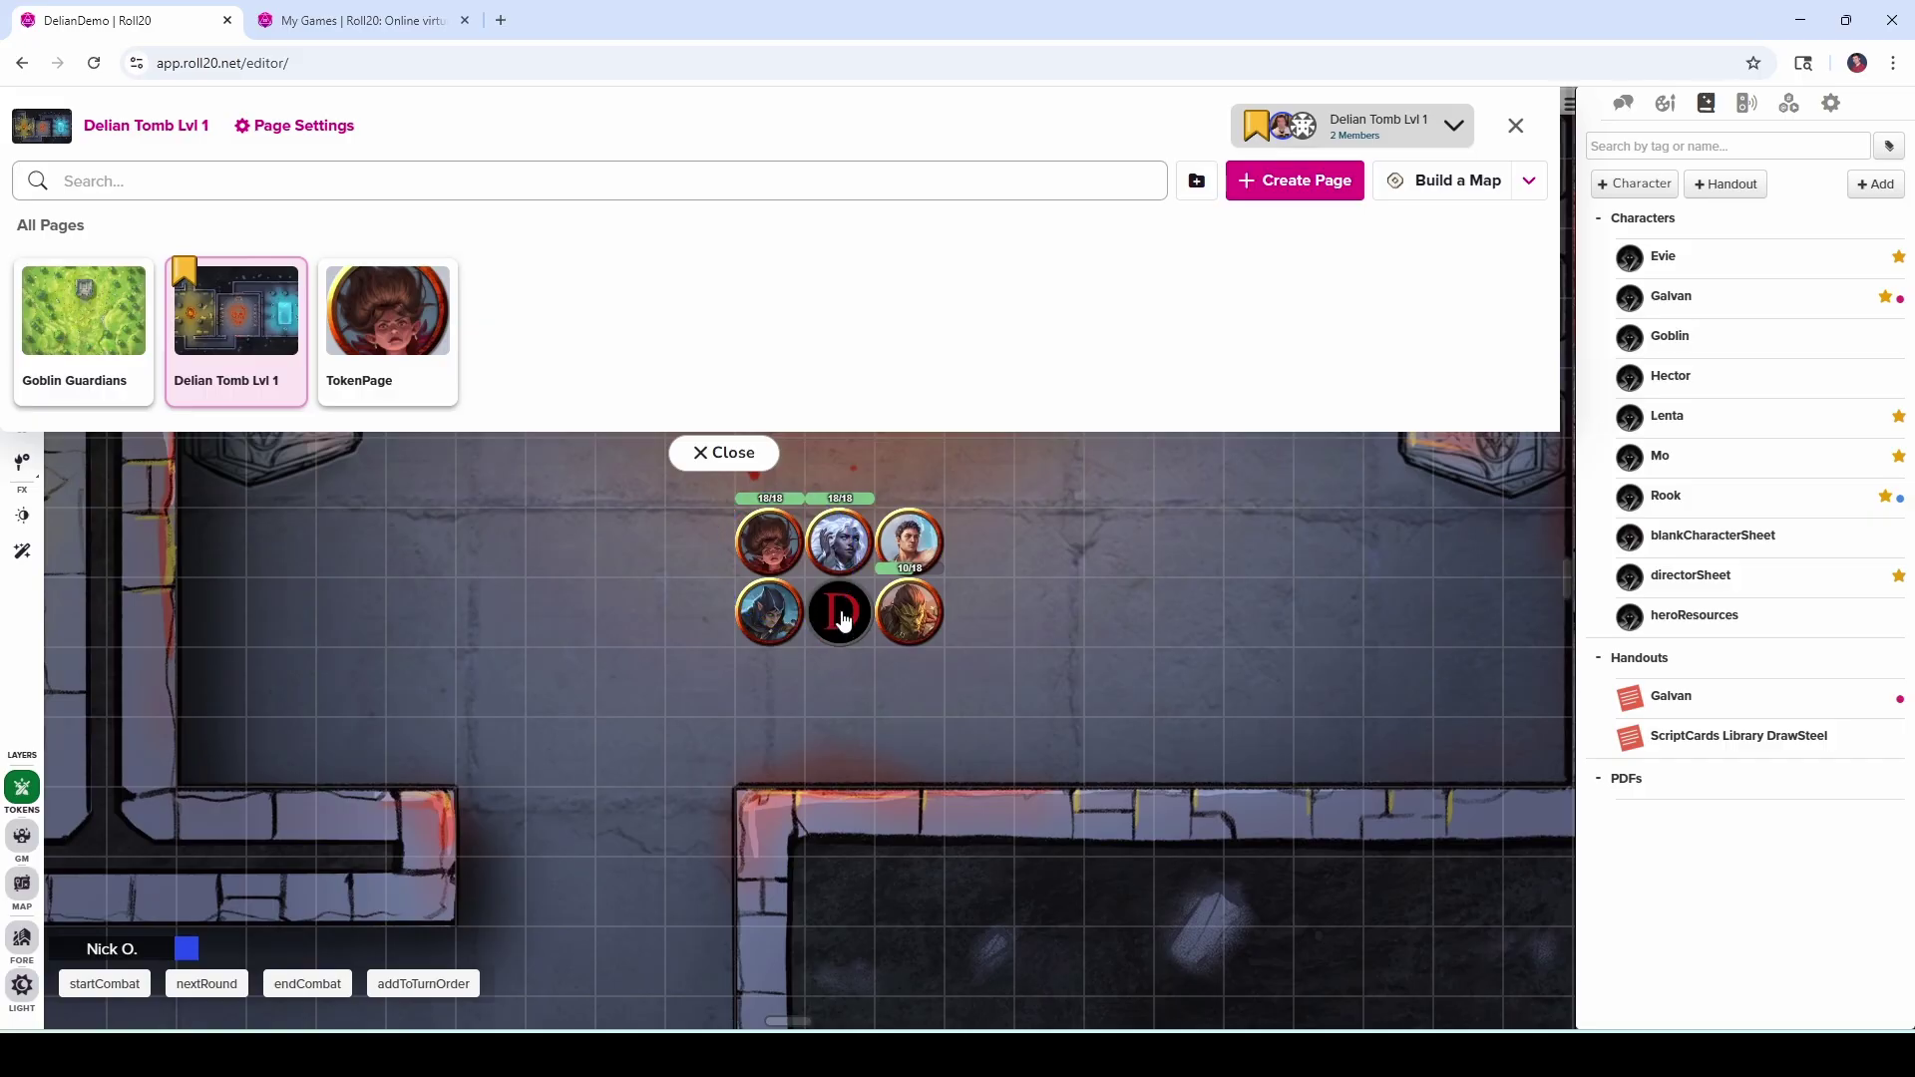
left_click_drag(841, 614, 243, 700)
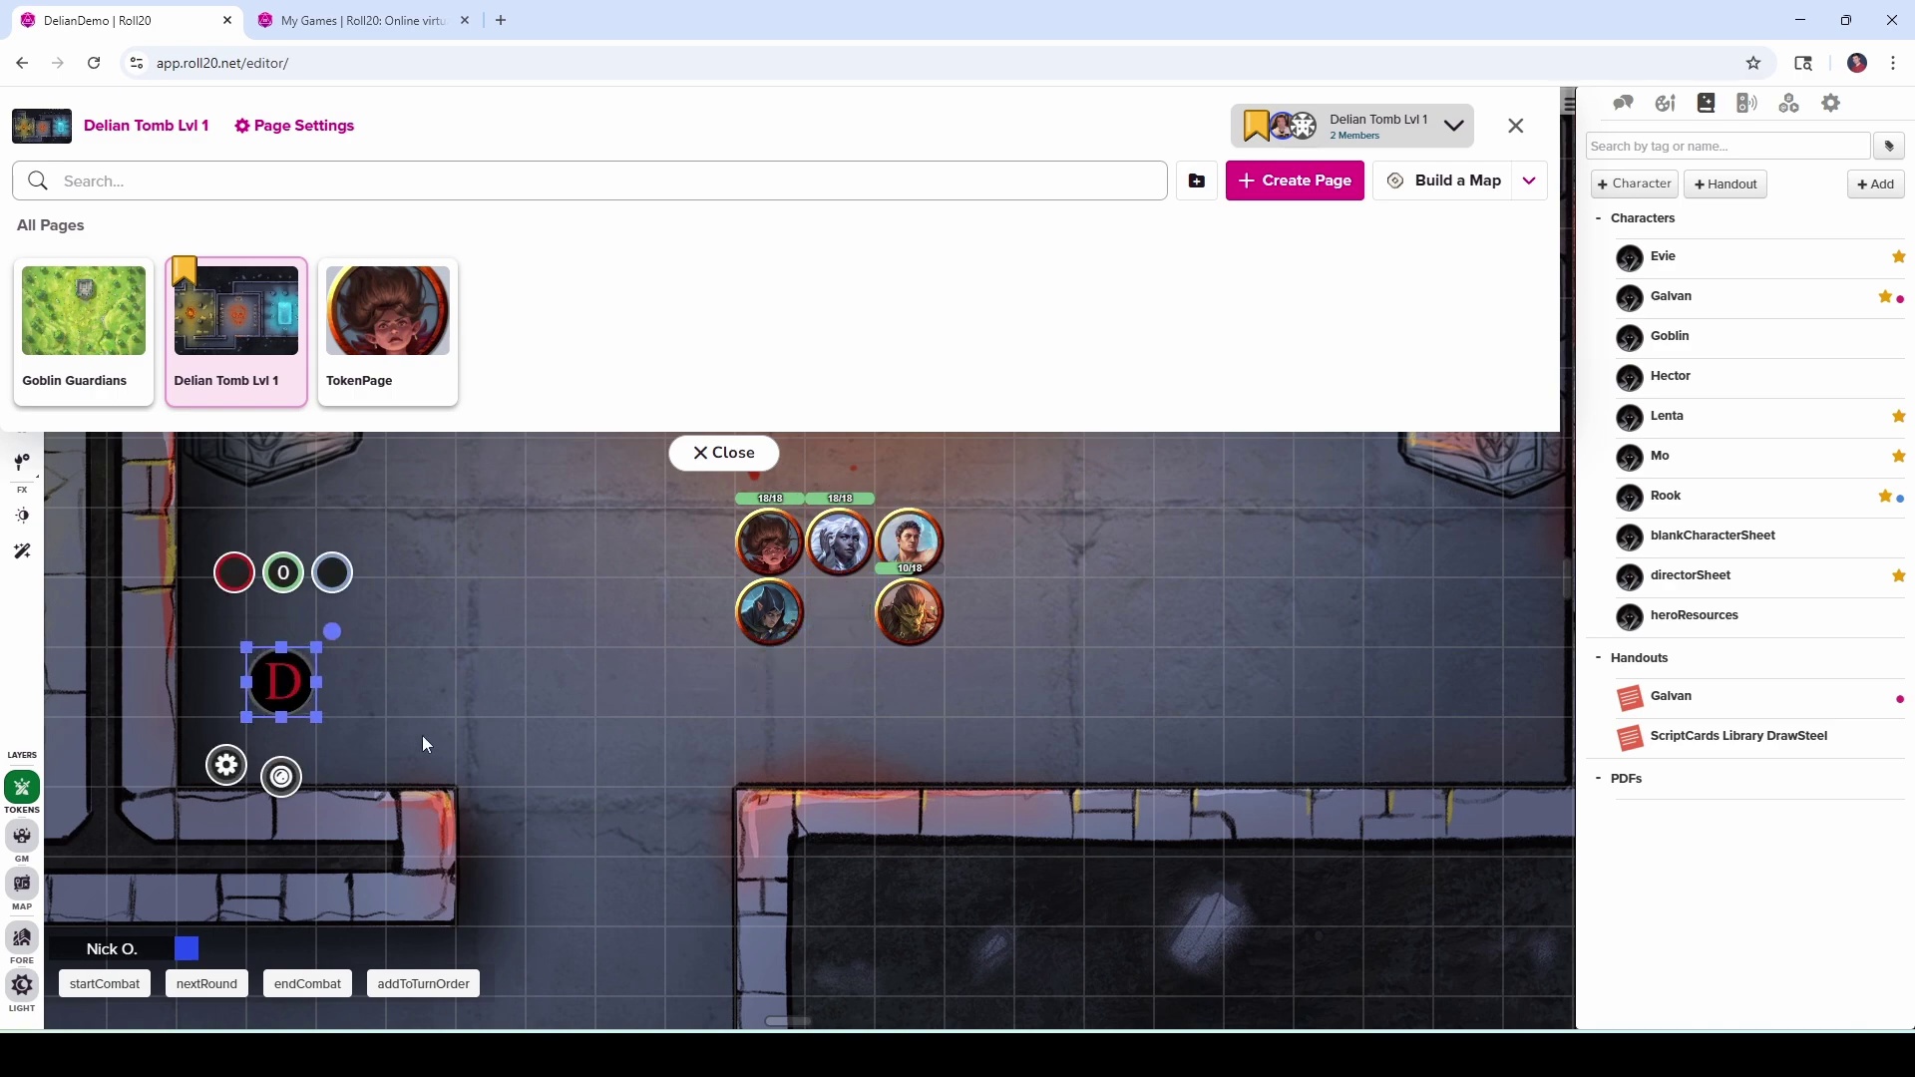
left_click(550, 665)
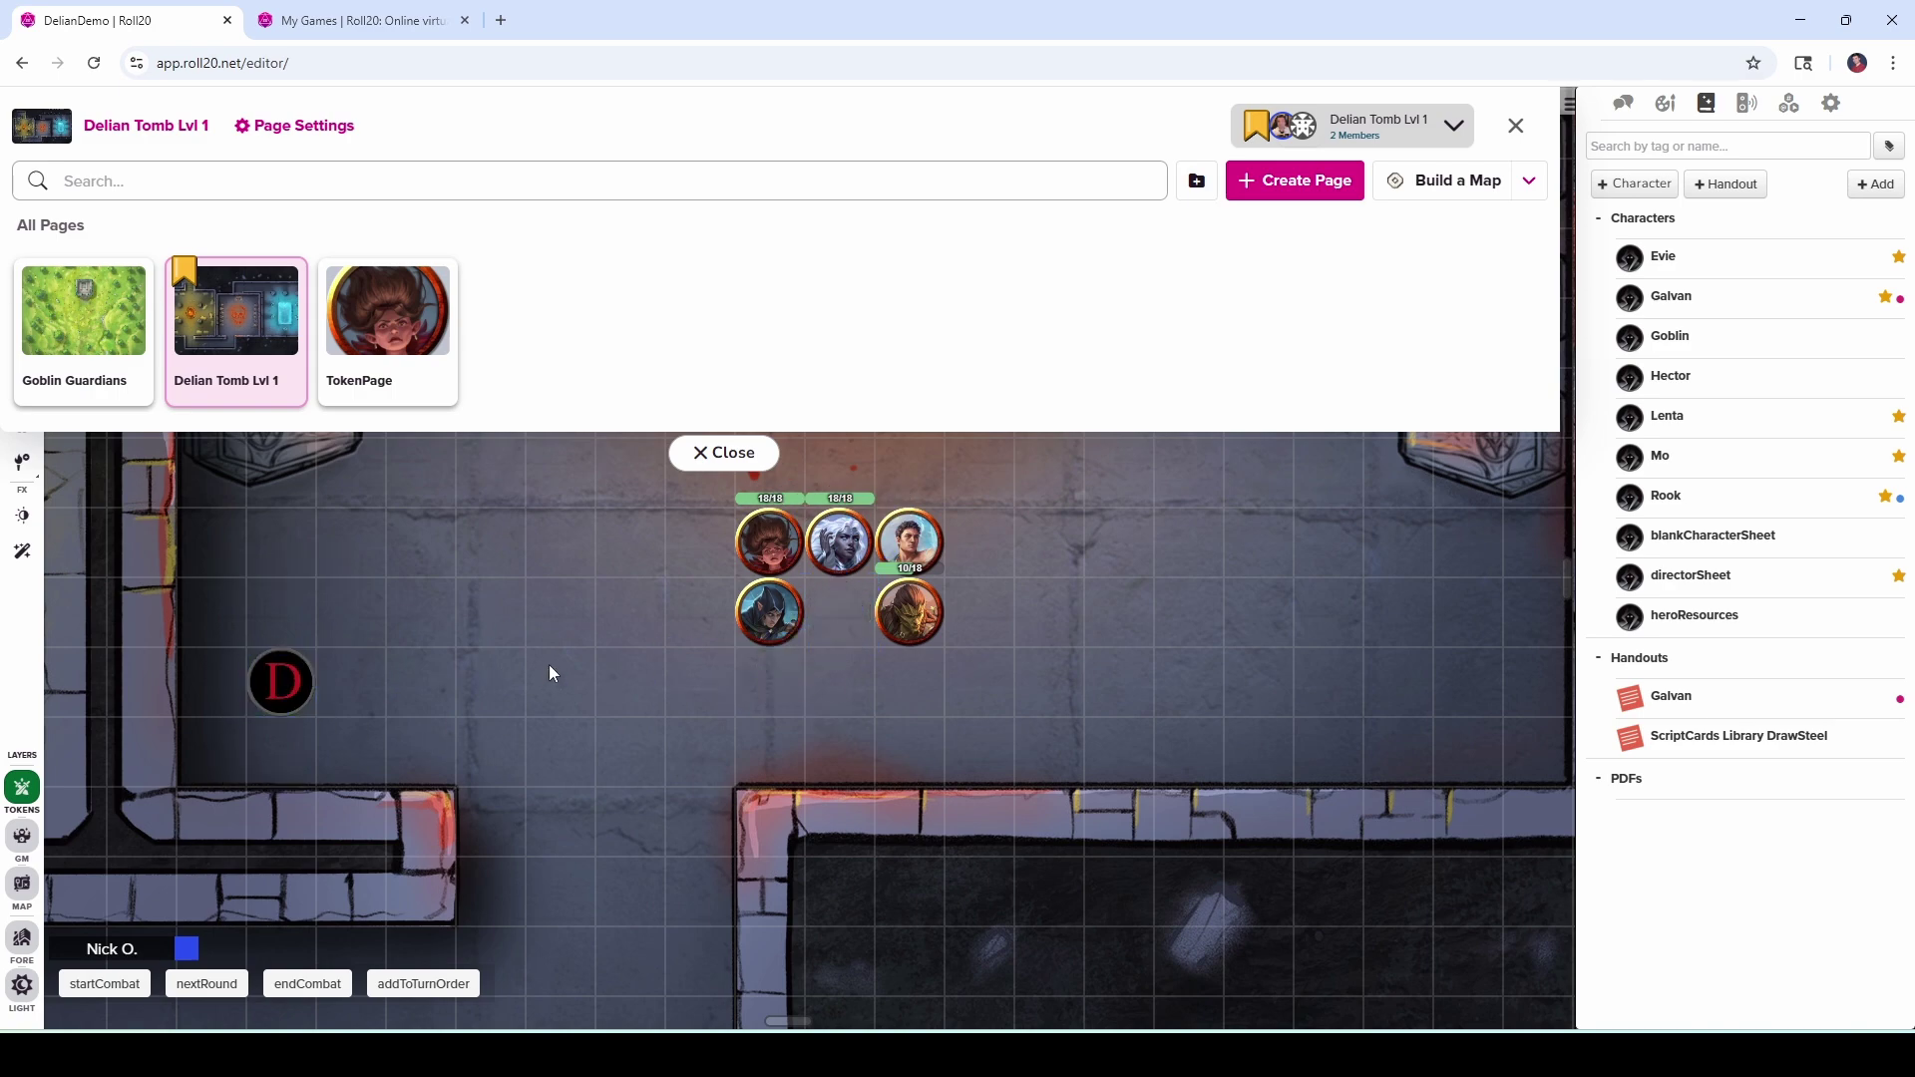